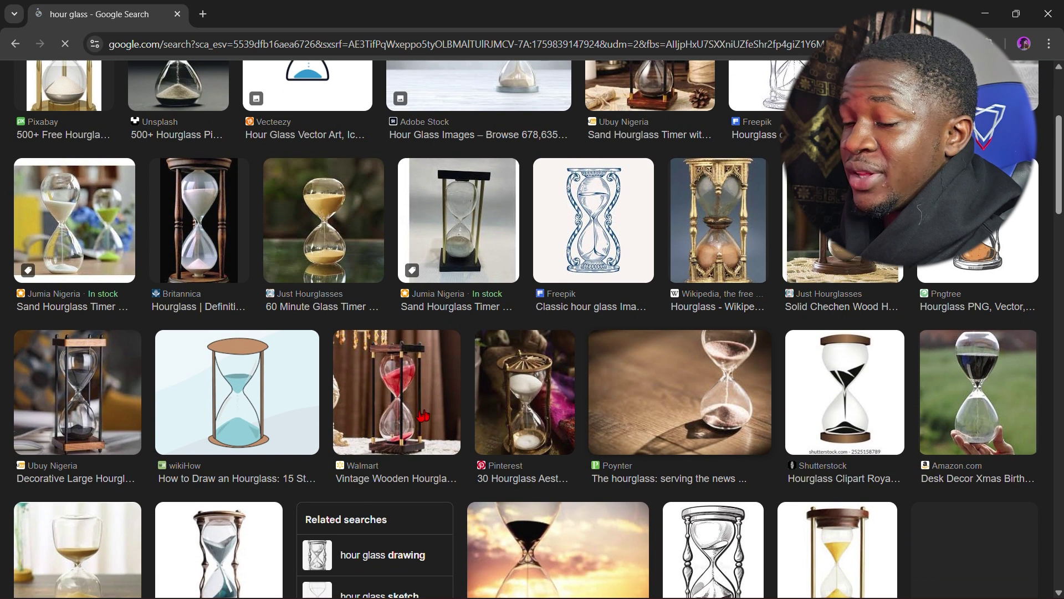
{"action": "scroll", "coordinate": [287, 437], "scroll_direction": "down", "scroll_amount": 4}
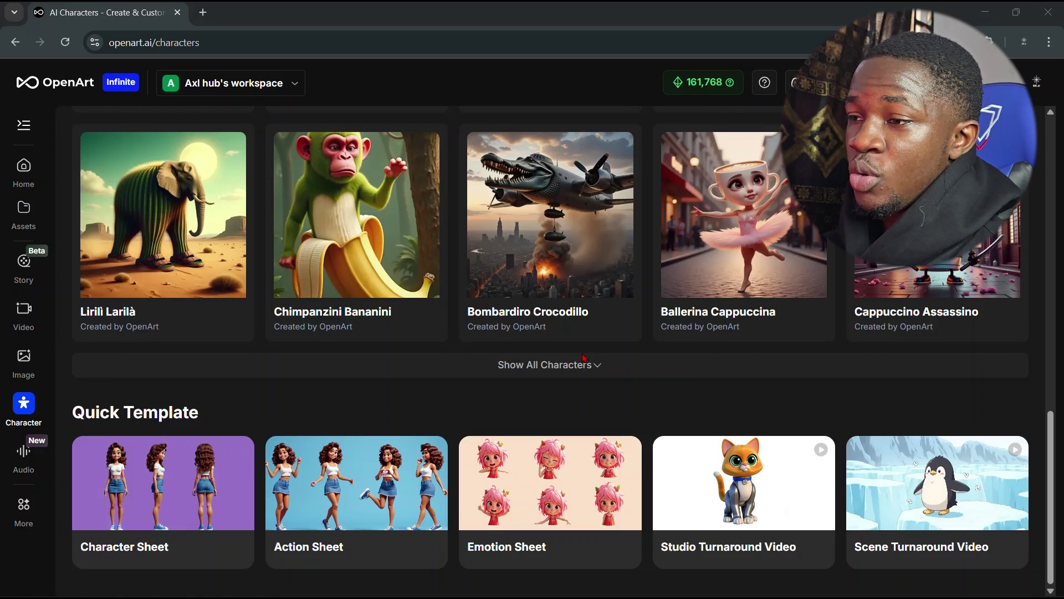
{"action": "scroll", "coordinate": [583, 358], "scroll_direction": "up", "scroll_amount": 6}
{"action": "scroll", "coordinate": [583, 358], "scroll_direction": "up", "scroll_amount": 6}
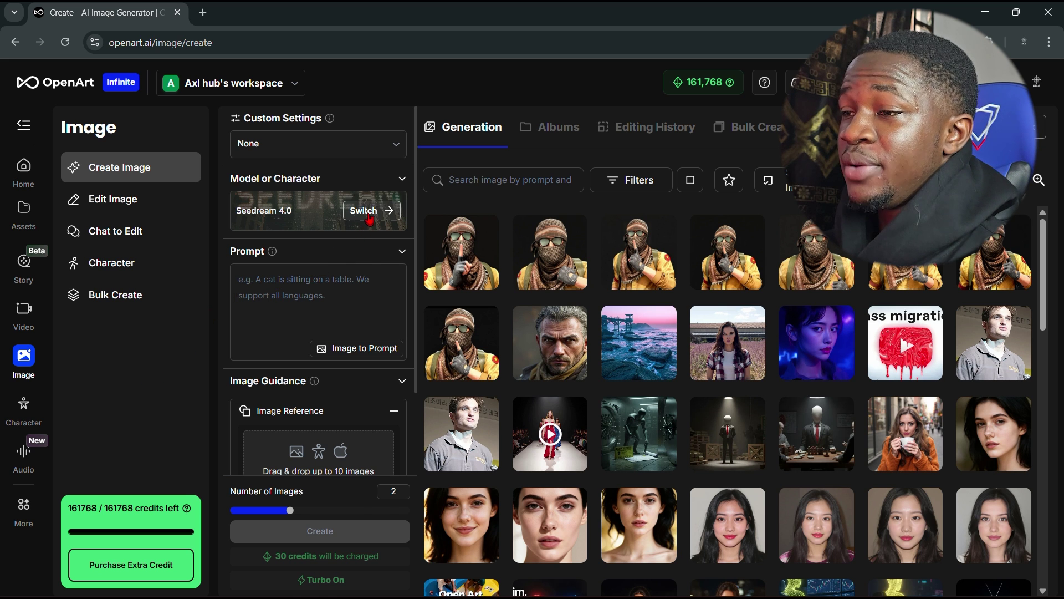
- Switch the image generation model to Nano Banana by Google
{"action": "left_click", "coordinate": [382, 210]}
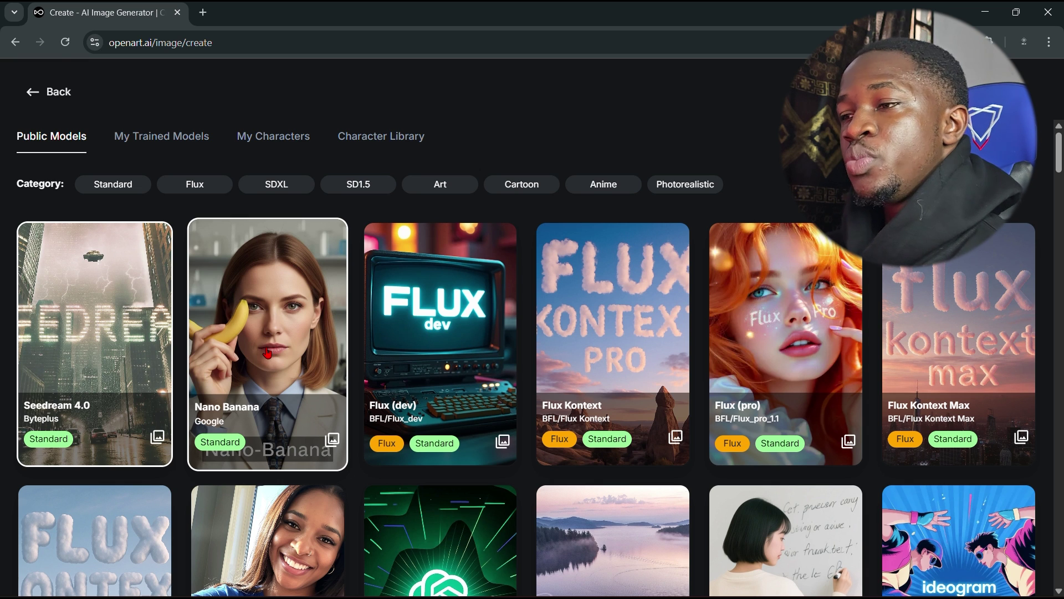
{"action": "left_click", "coordinate": [288, 430]}
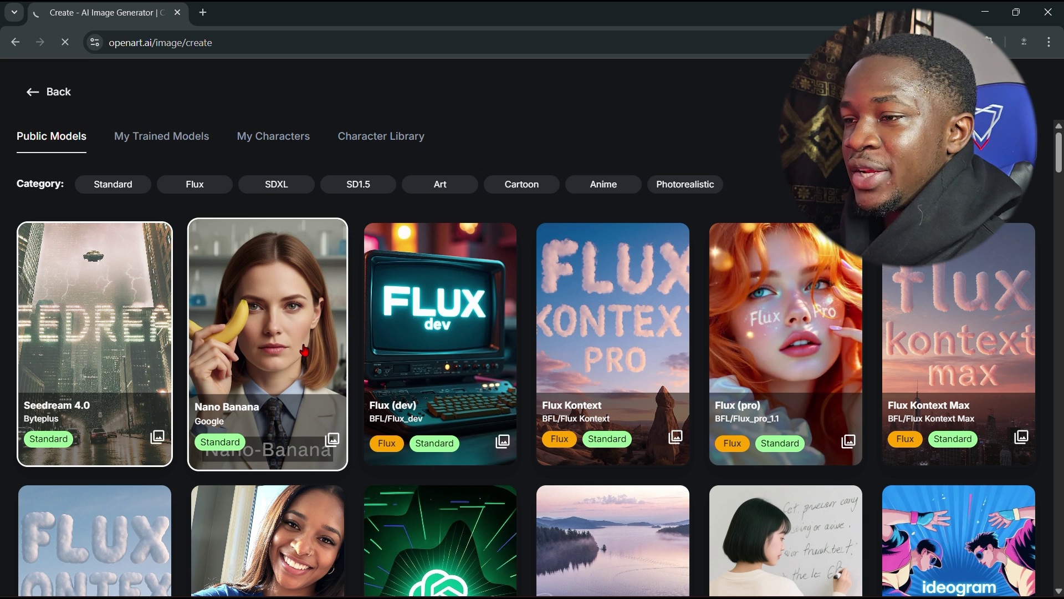
{"action": "left_click", "coordinate": [242, 329]}
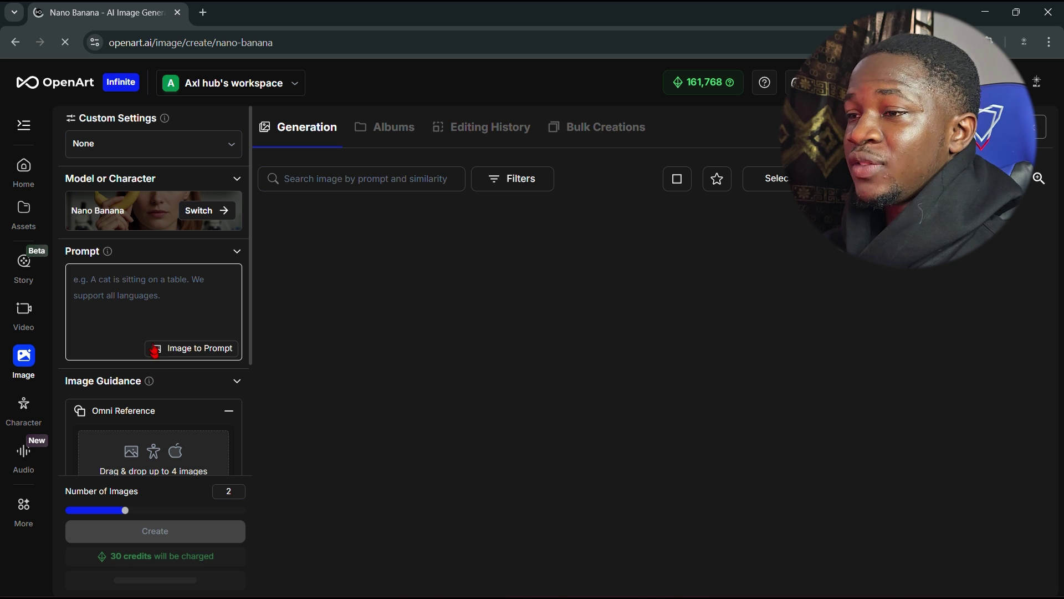
- Upload the classic-hourglass-sand-vector-illustration image from Downloads as an Omni Reference
{"action": "scroll", "coordinate": [138, 318], "scroll_direction": "down", "scroll_amount": 2}
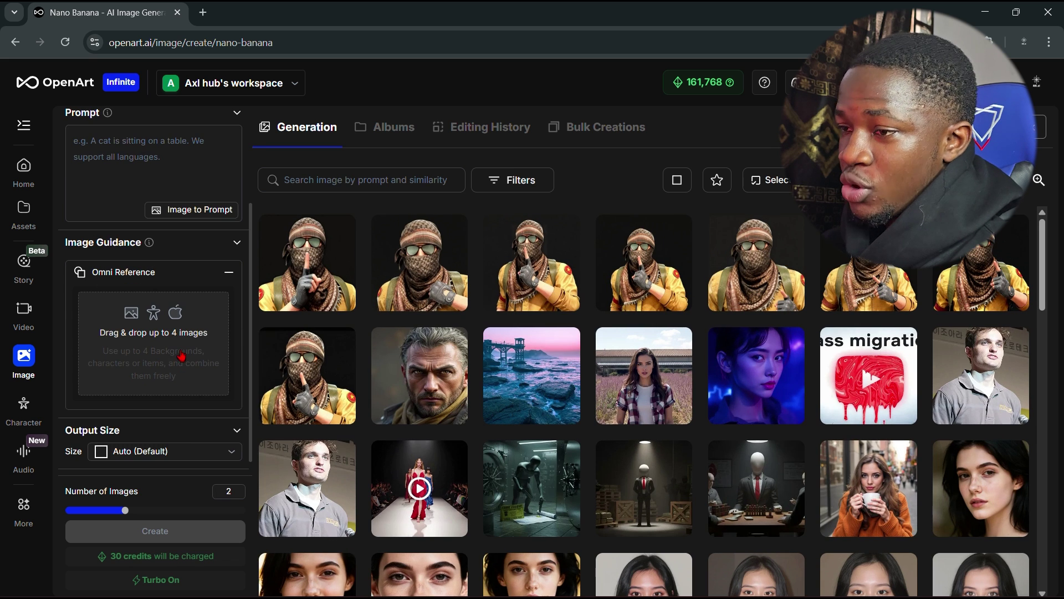
{"action": "left_click", "coordinate": [183, 355]}
{"action": "left_click", "coordinate": [197, 358]}
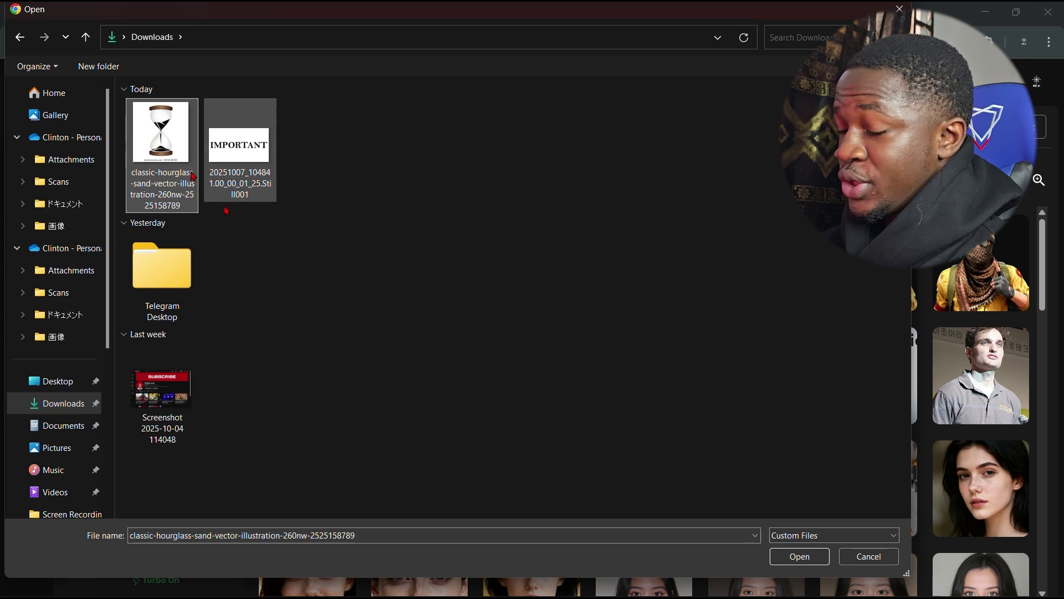
{"action": "left_click", "coordinate": [799, 556]}
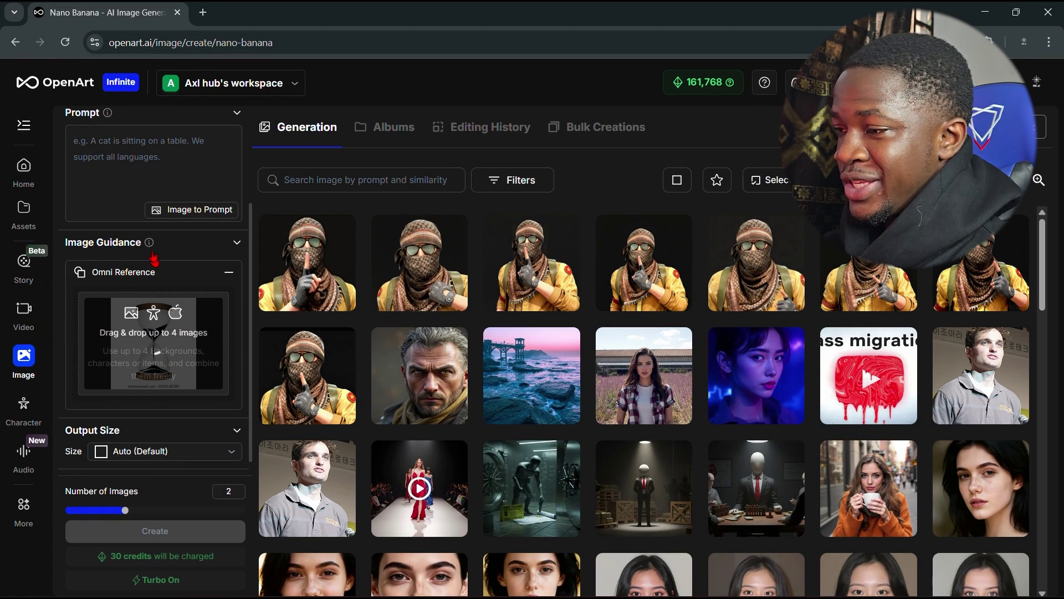
{"action": "scroll", "coordinate": [154, 207], "scroll_direction": "up", "scroll_amount": 2}
{"action": "scroll", "coordinate": [155, 209], "scroll_direction": "down", "scroll_amount": 2}
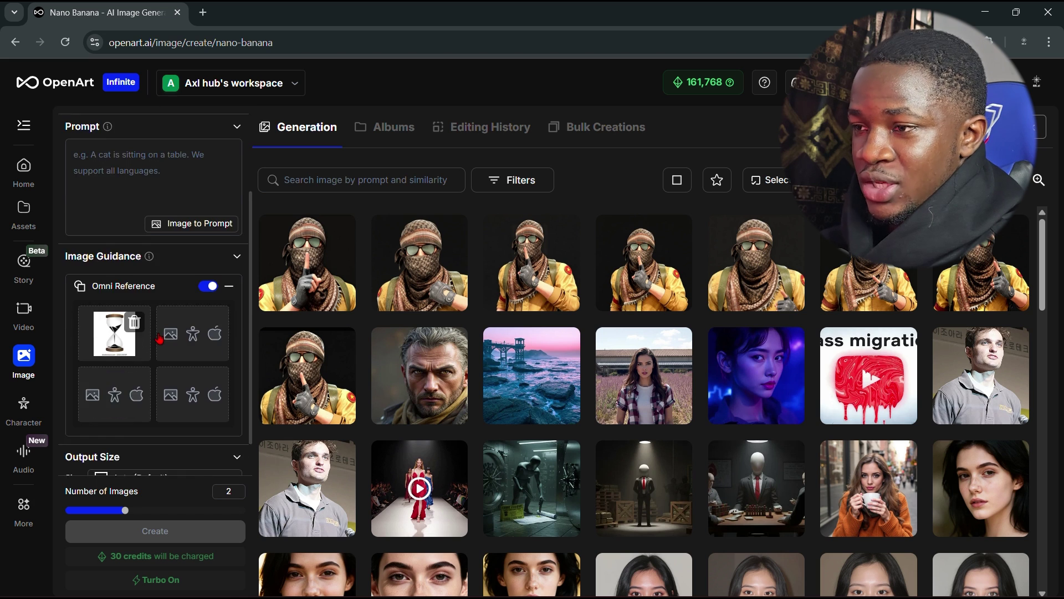
- Generate images with the prompt "make the background green, put all the sand in the hour glass at the top and remove all text"
{"action": "scroll", "coordinate": [147, 250], "scroll_direction": "up", "scroll_amount": 3}
{"action": "left_click", "coordinate": [144, 271]}
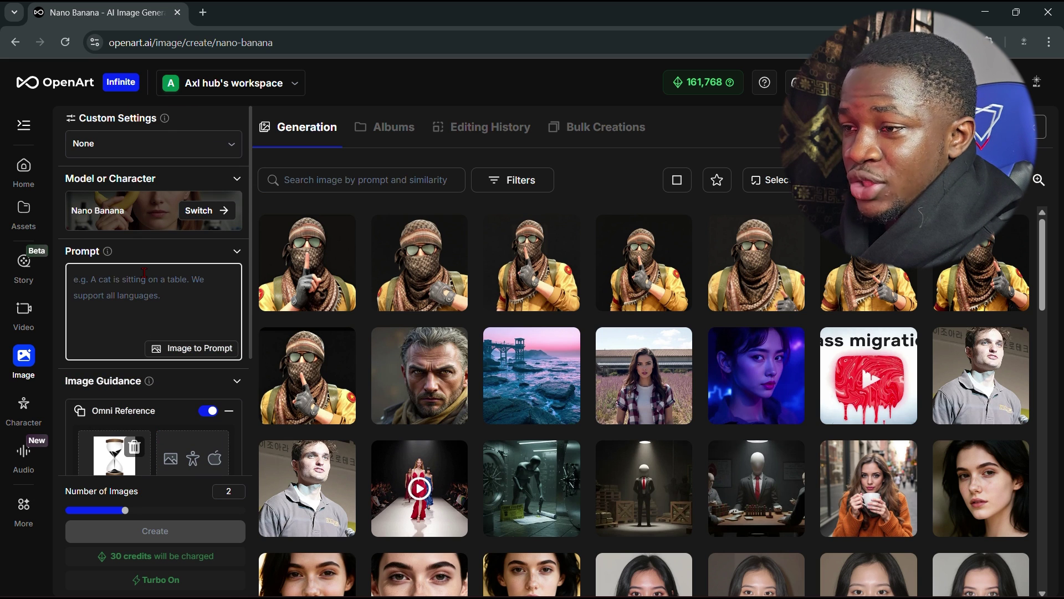
{"action": "type", "text": "make the background green, put all the sand in the hour glass at the top and "}
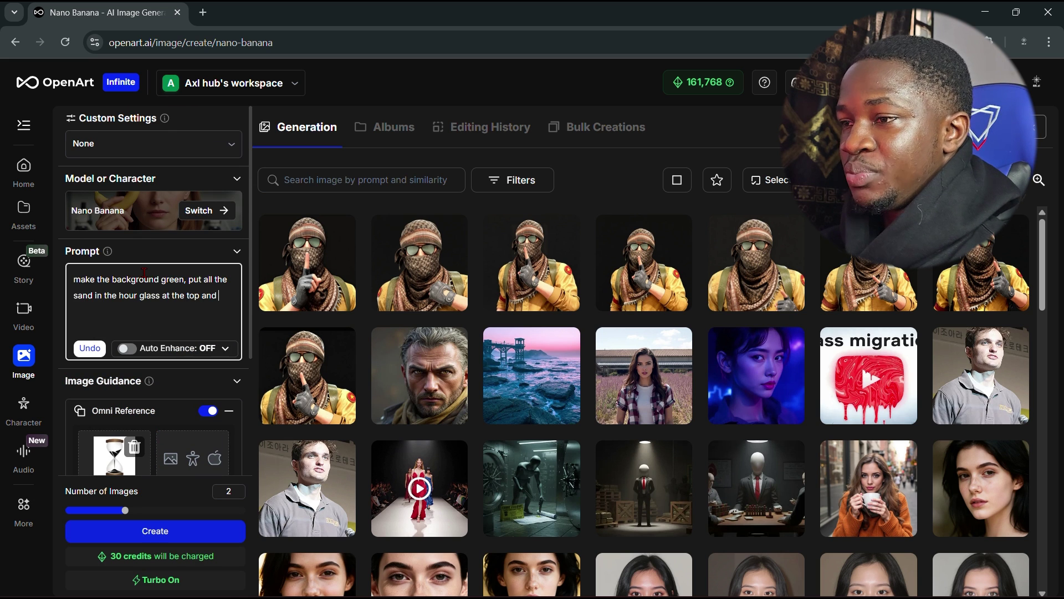
{"action": "type", "text": "remove all "}
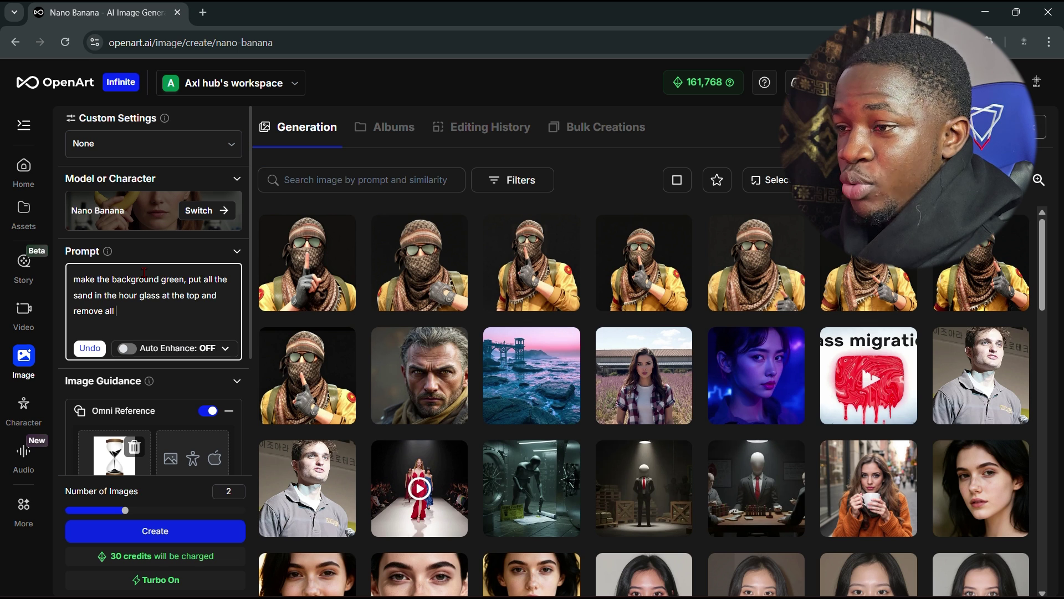
{"action": "type", "text": "text"}
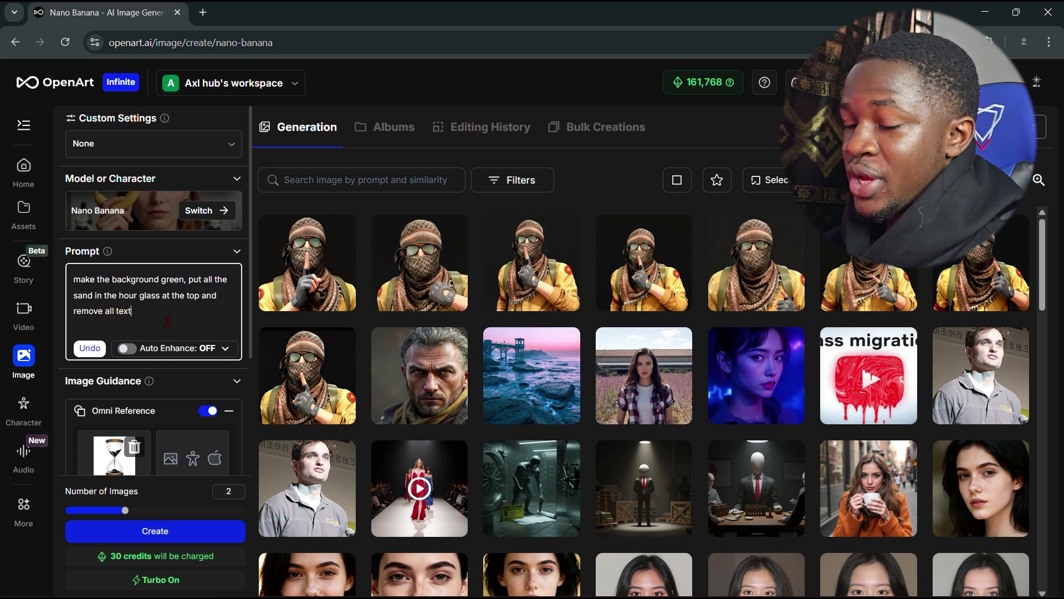
{"action": "scroll", "coordinate": [167, 322], "scroll_direction": "down", "scroll_amount": 3}
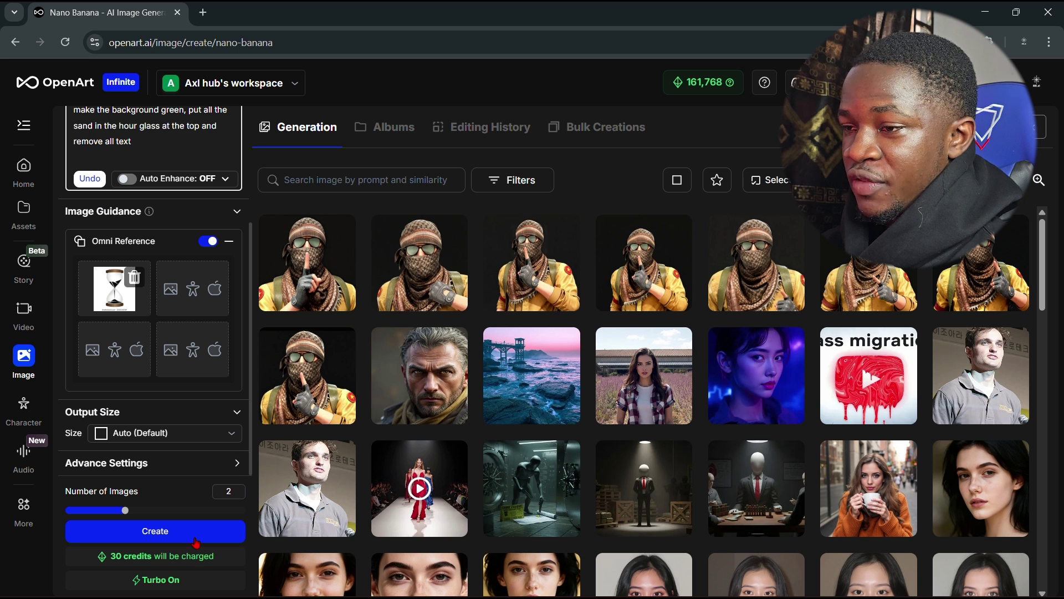
{"action": "left_click", "coordinate": [196, 542]}
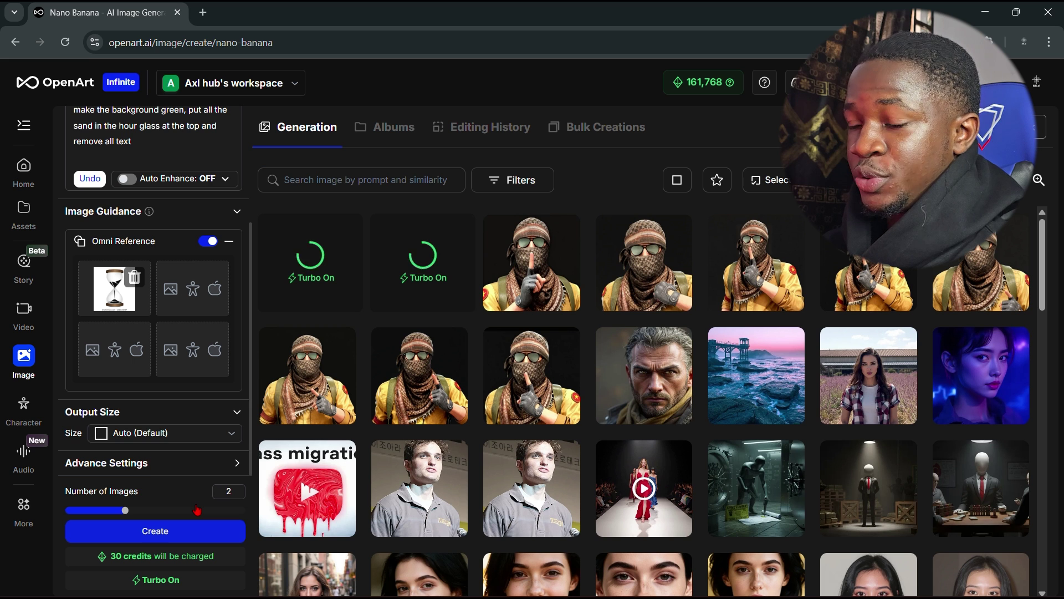
- Compare the two generated green-background hourglass images in the enlarged view
{"action": "left_click", "coordinate": [335, 289]}
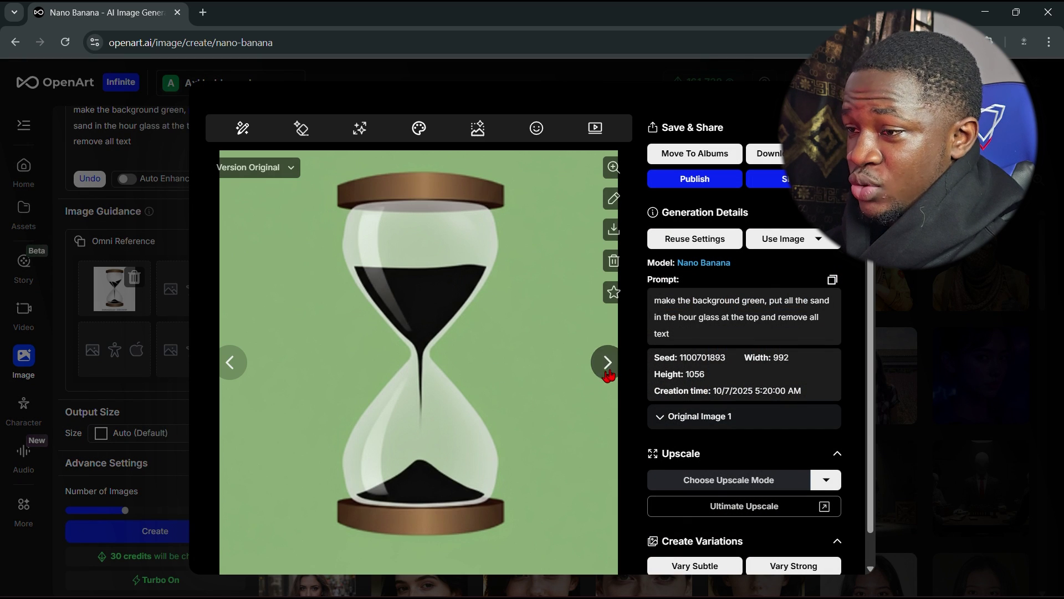
{"action": "left_click", "coordinate": [608, 362]}
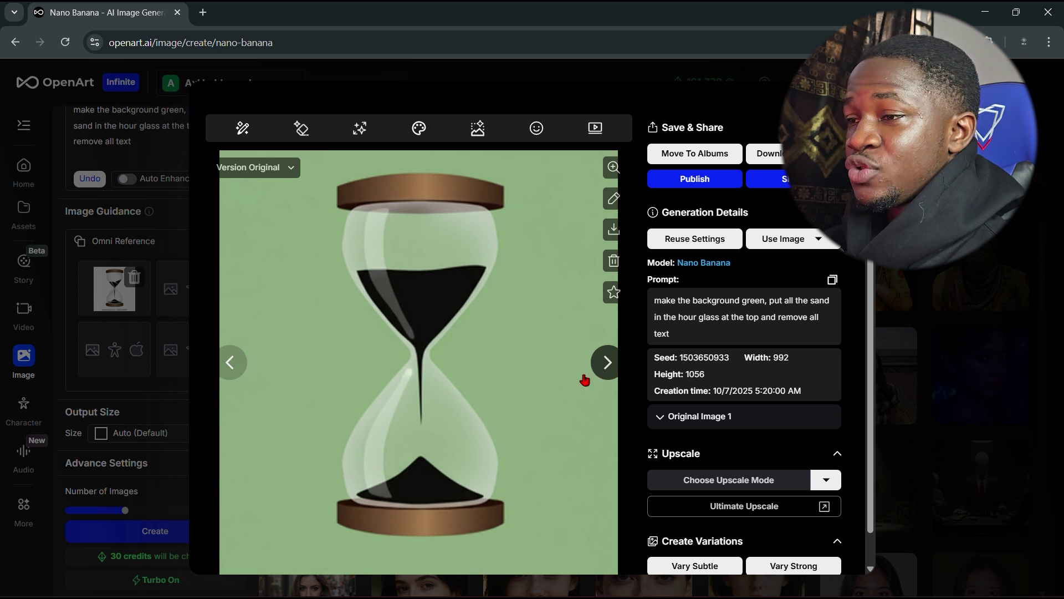
{"action": "left_click", "coordinate": [230, 363]}
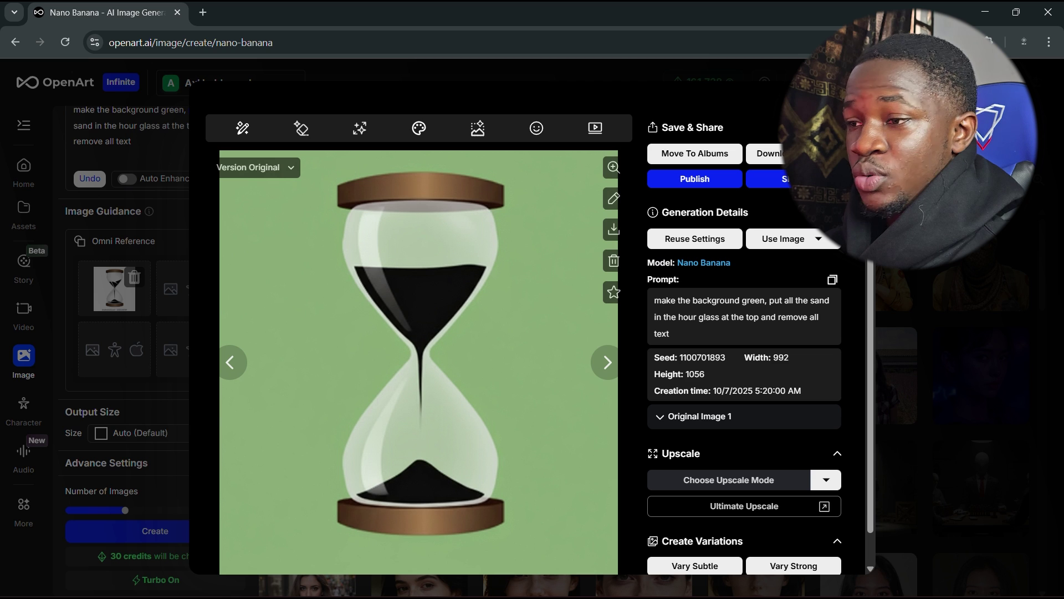
- In Chat to Edit, upload the green hourglass and submit "move all the sand in the hour glass to the top, the bottom should be empty with no sand"
{"action": "left_click", "coordinate": [23, 360]}
{"action": "left_click", "coordinate": [104, 233]}
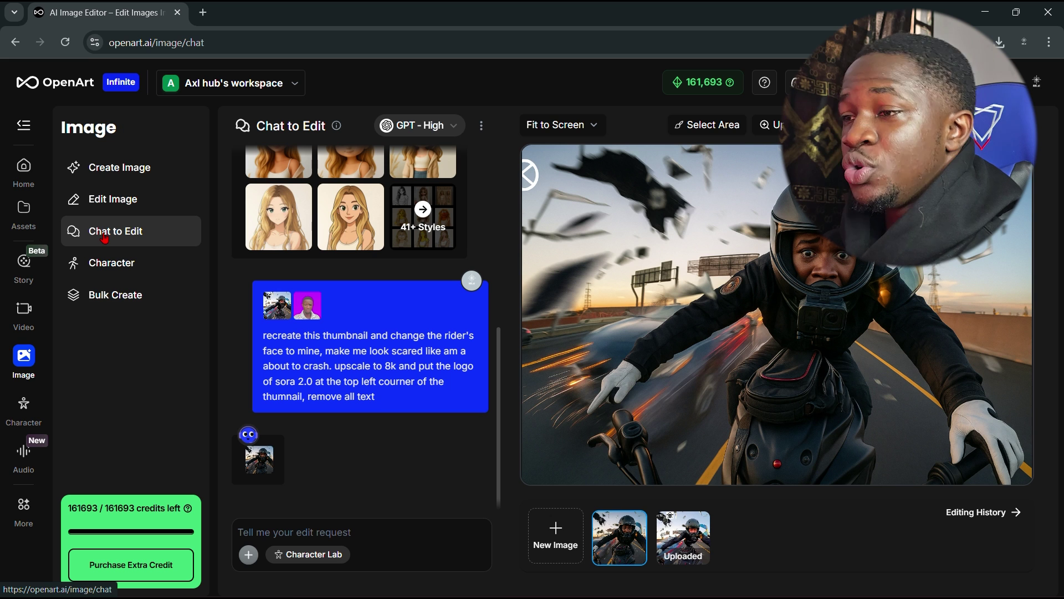
{"action": "left_click", "coordinate": [556, 534]}
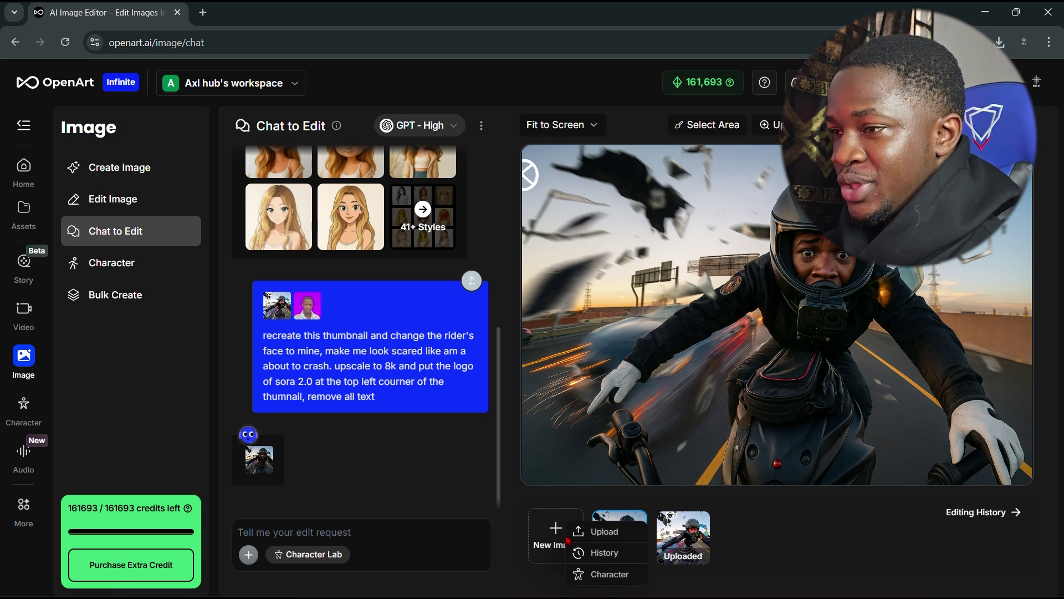
{"action": "left_click", "coordinate": [586, 536]}
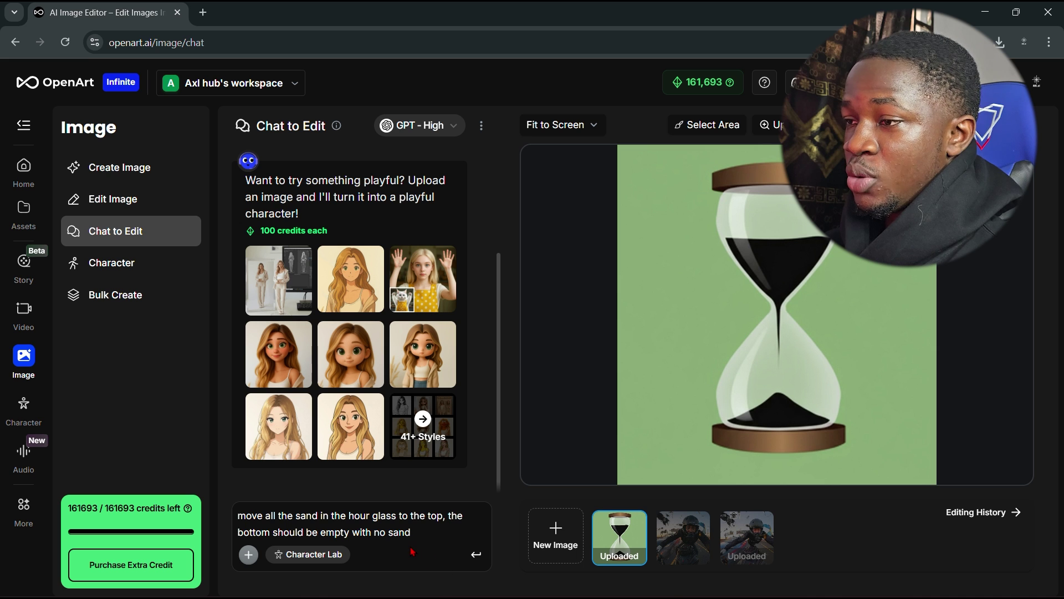
{"action": "key", "text": "Return"}
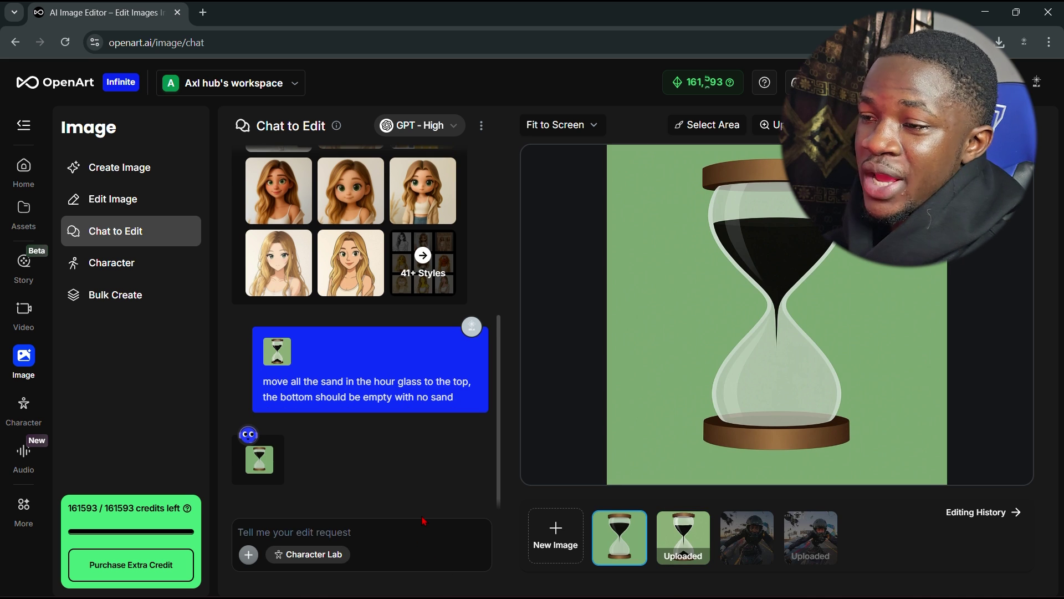
- Write a follow-up edit request to make all the sand in the hourglass go to the bottom
{"action": "type", "text": "make all the sand go"}
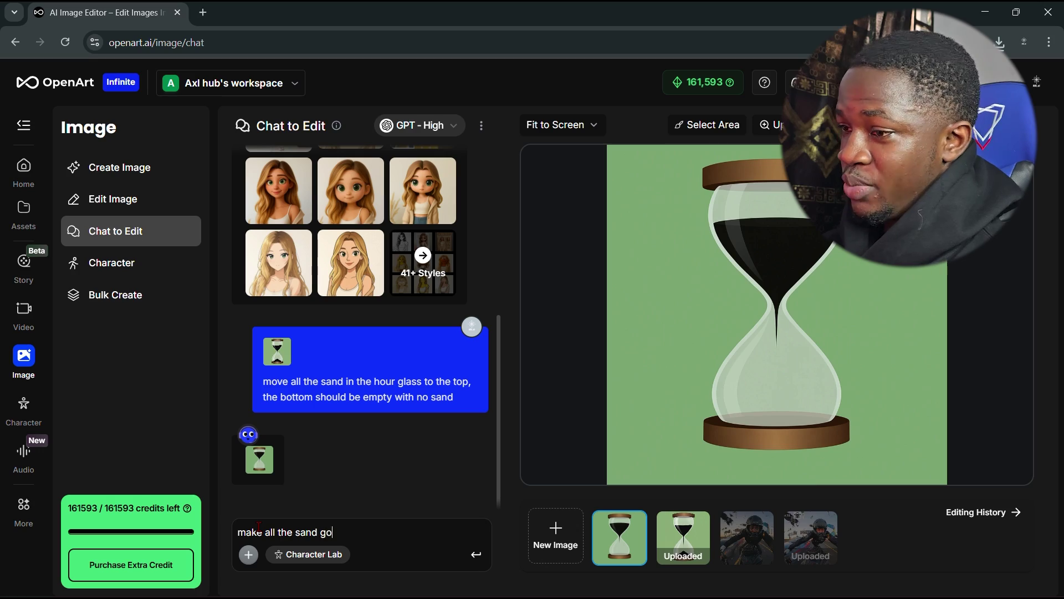
{"action": "type", "text": " to th"}
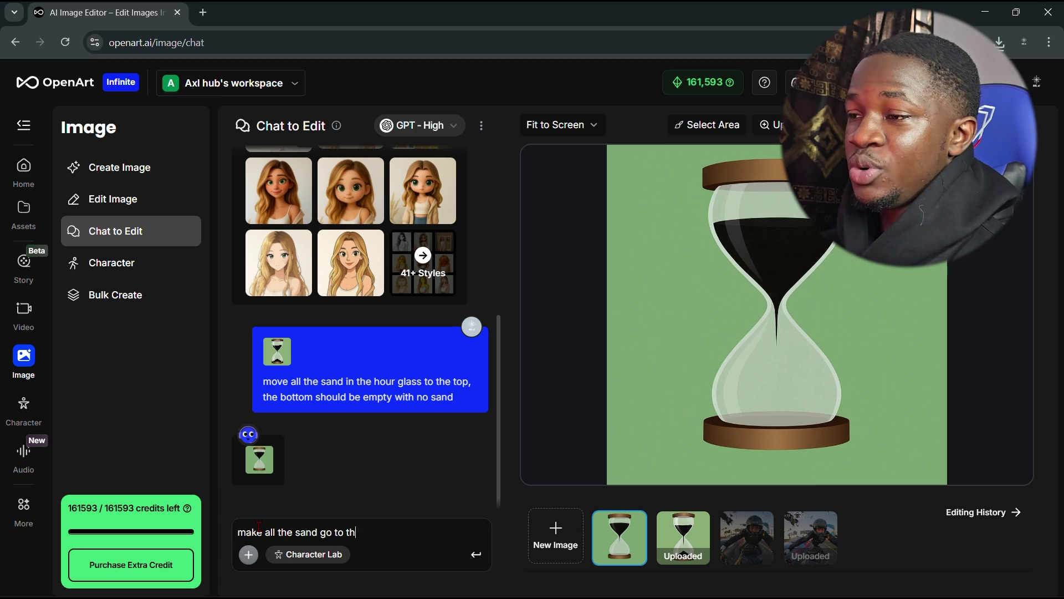
{"action": "type", "text": "e botto"}
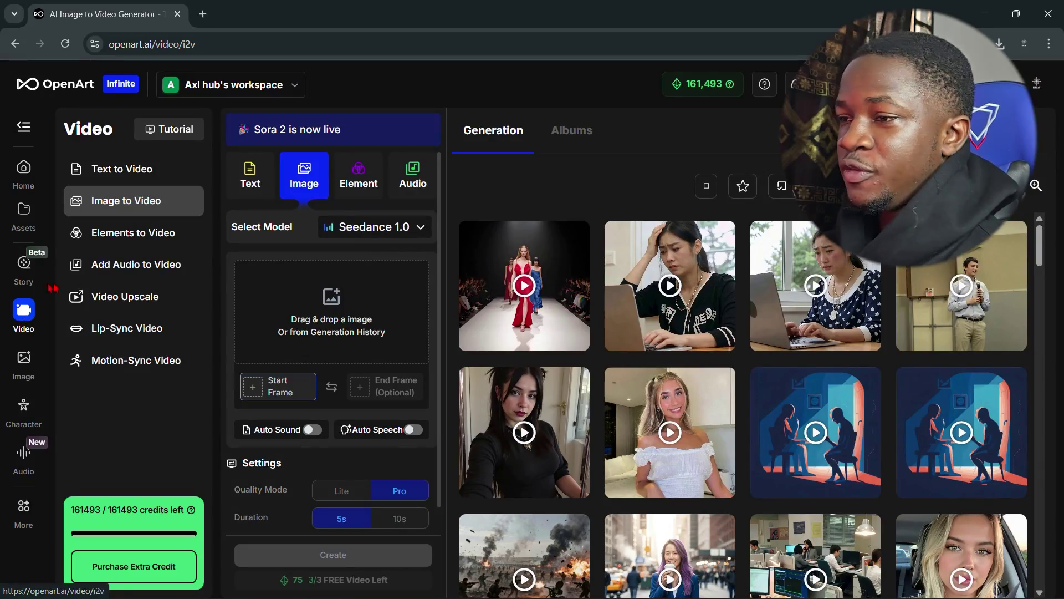
- Try Kling 2.5 as the image-to-video model, look through the other available models, and return to Seedance 1.0
{"action": "left_click", "coordinate": [395, 239]}
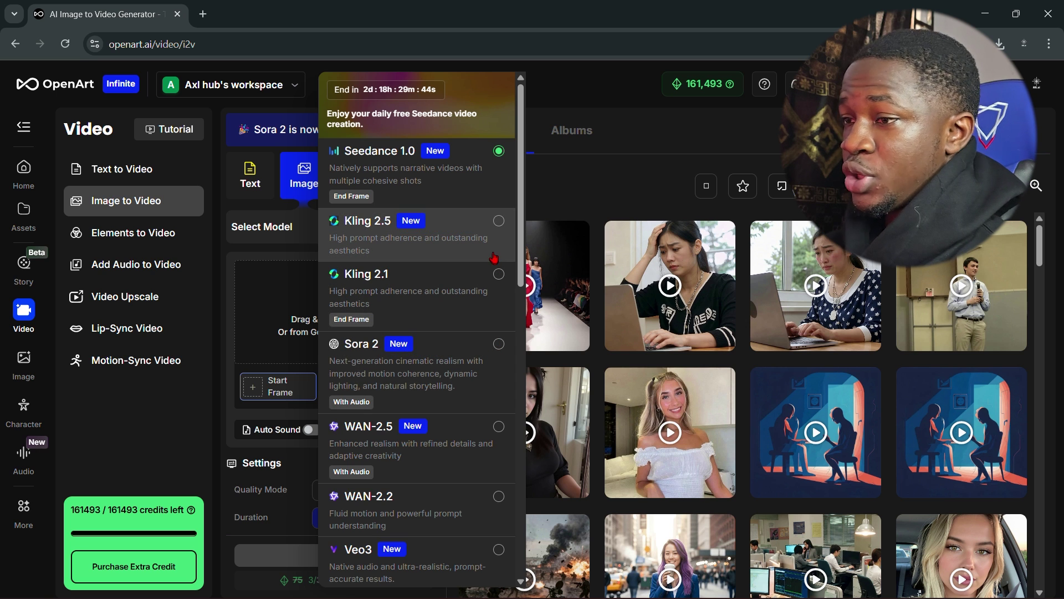
{"action": "left_click", "coordinate": [497, 223]}
{"action": "scroll", "coordinate": [455, 313], "scroll_direction": "down", "scroll_amount": 7}
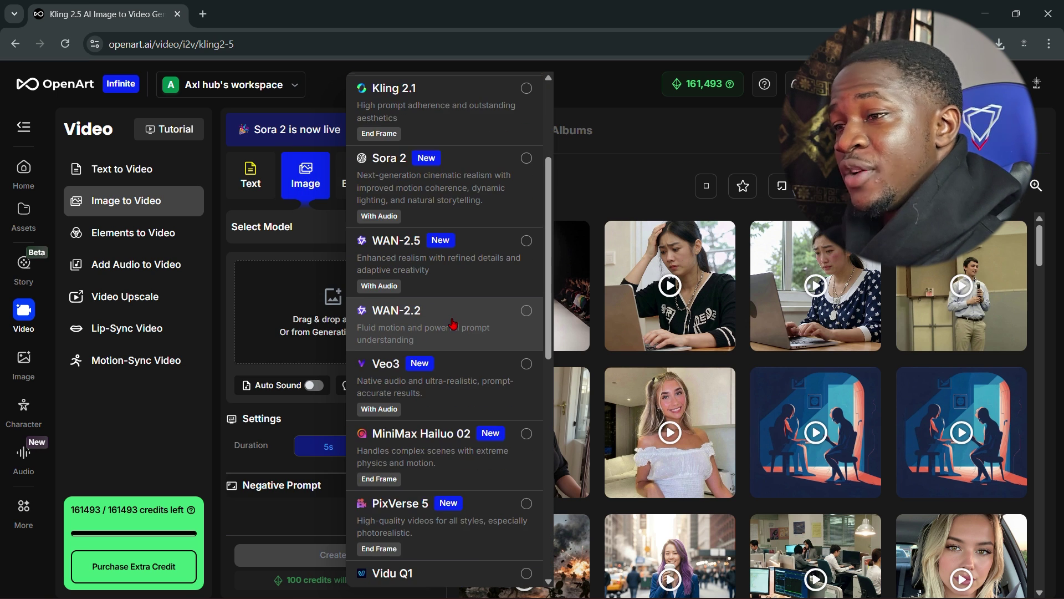
{"action": "scroll", "coordinate": [453, 322], "scroll_direction": "down", "scroll_amount": 6}
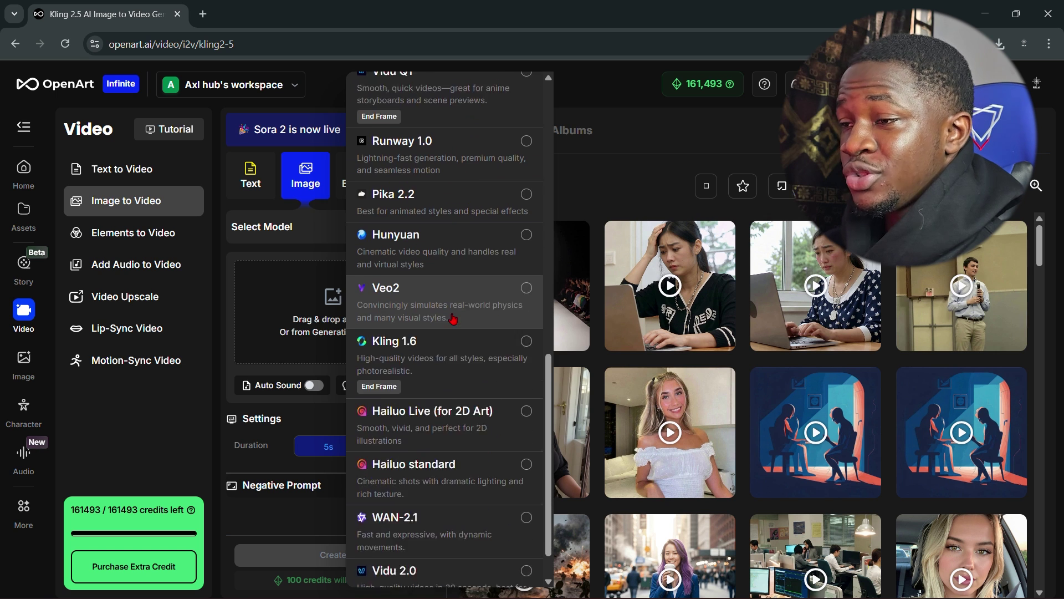
{"action": "scroll", "coordinate": [453, 317], "scroll_direction": "up", "scroll_amount": 10}
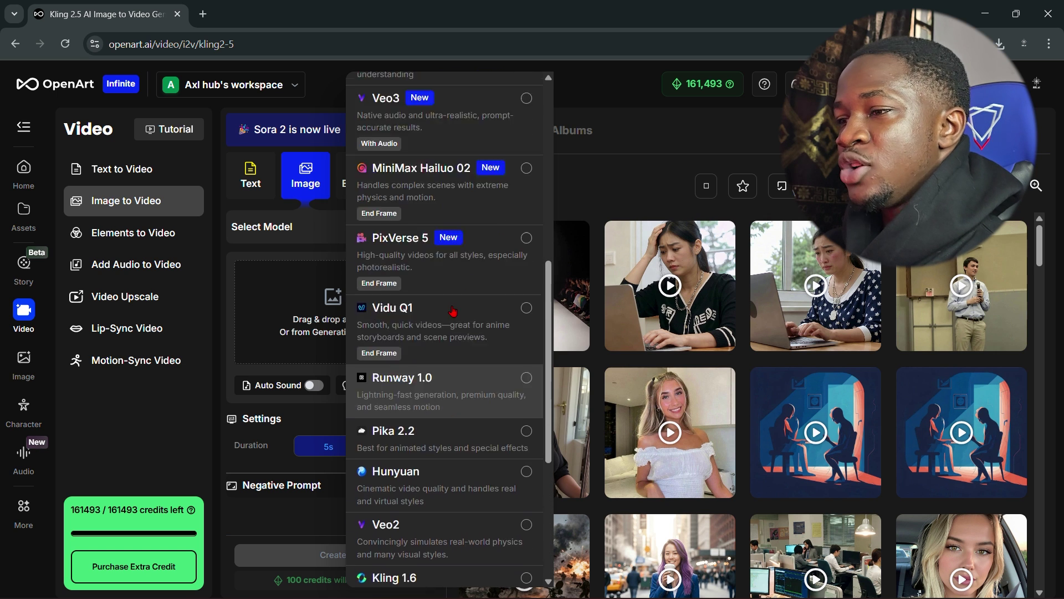
{"action": "scroll", "coordinate": [455, 308], "scroll_direction": "up", "scroll_amount": 3}
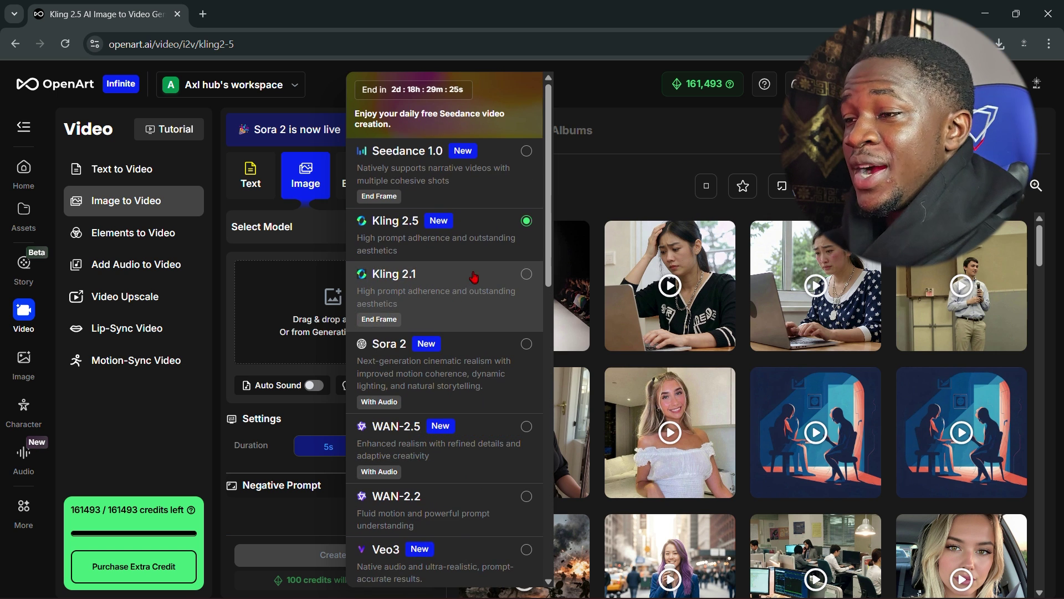
{"action": "left_click", "coordinate": [523, 150]}
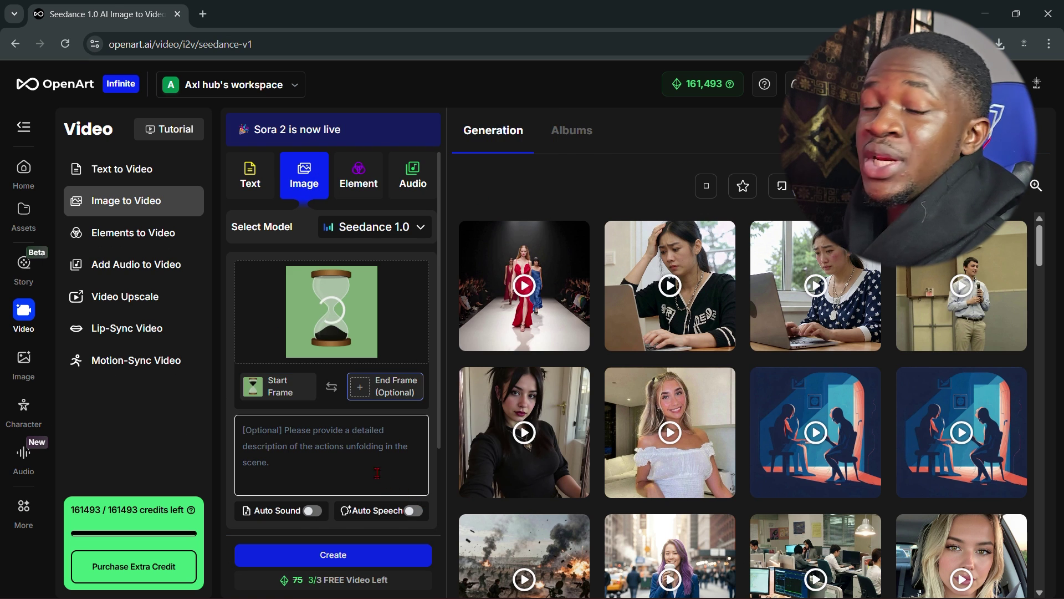
- Enter the video prompt "make the sand in the hour glass slowly drip down and the bottle spins slowly, do not add any camera movement"
{"action": "left_click", "coordinate": [355, 443]}
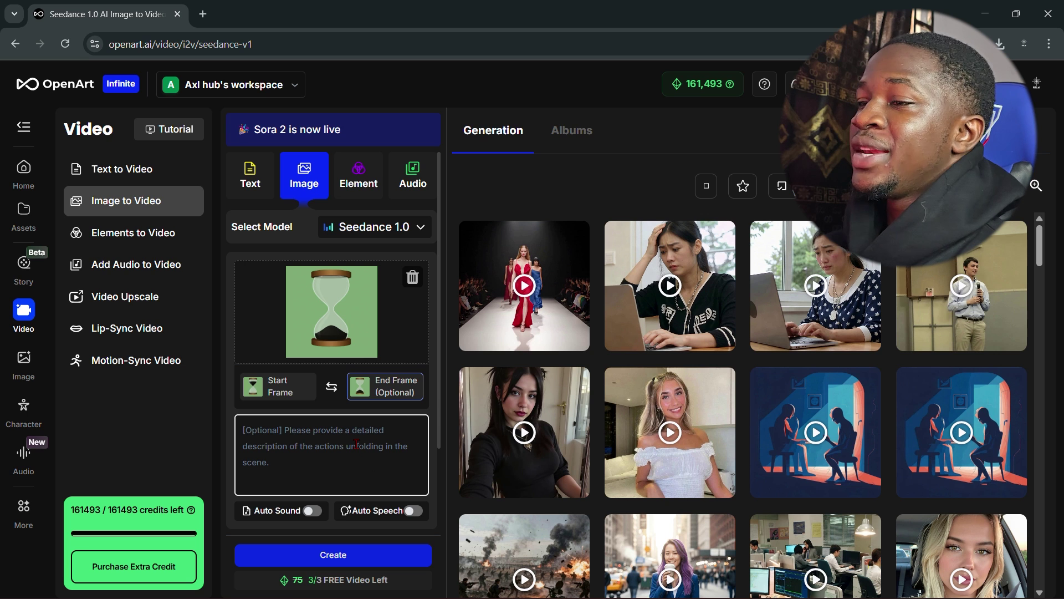
{"action": "type", "text": "ma"}
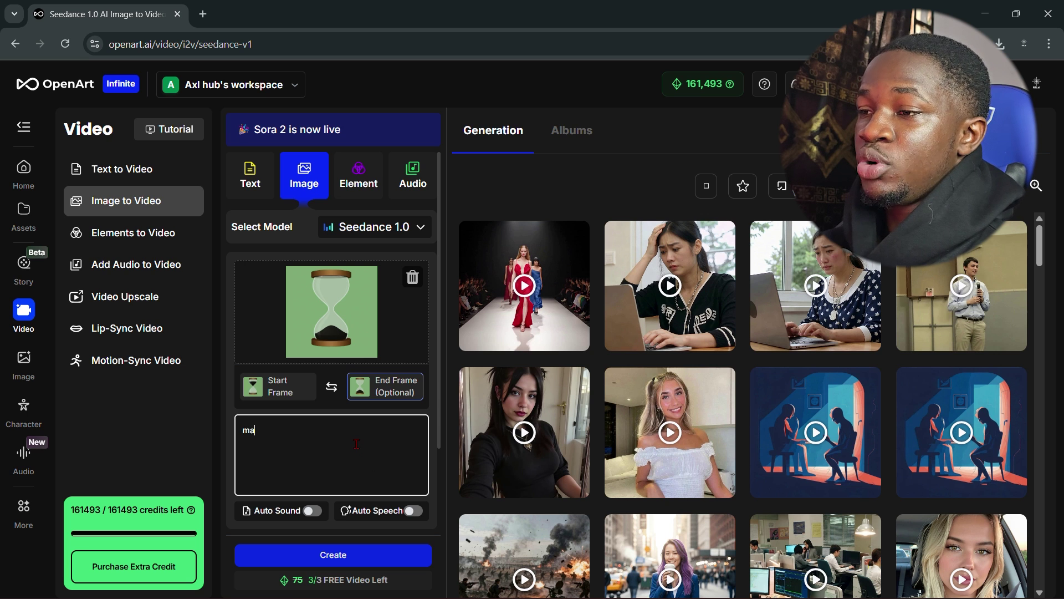
{"action": "type", "text": "ke the sand in the hour glass slowly drip down and the bottle spins slowly, do not add any camera m"}
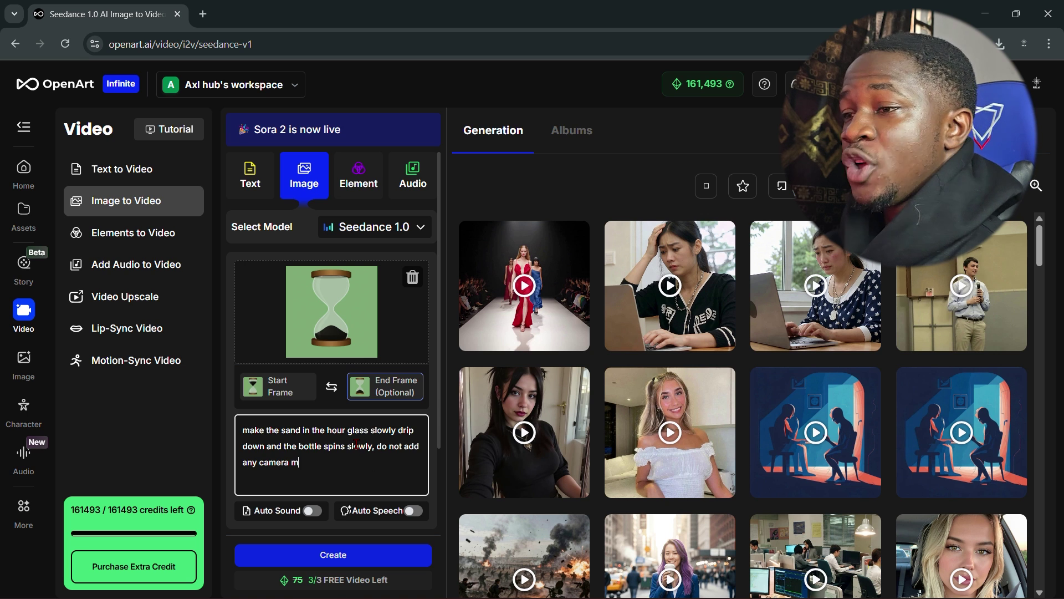
{"action": "type", "text": "ovement"}
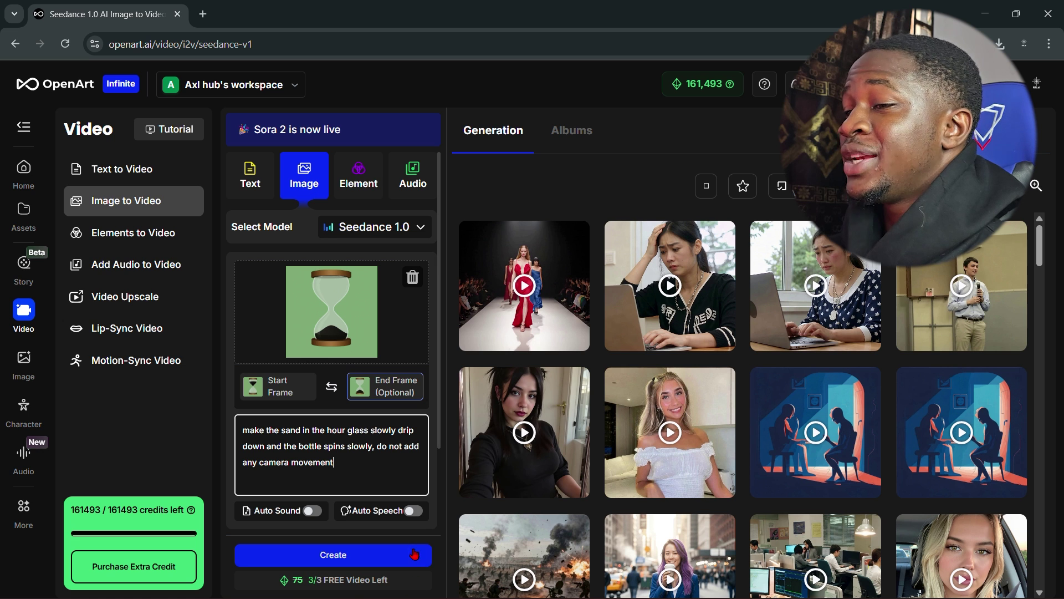
- Generate the hourglass video with the Pro quality mode, 5s duration and 480p resolution
{"action": "scroll", "coordinate": [398, 501], "scroll_direction": "down", "scroll_amount": 2}
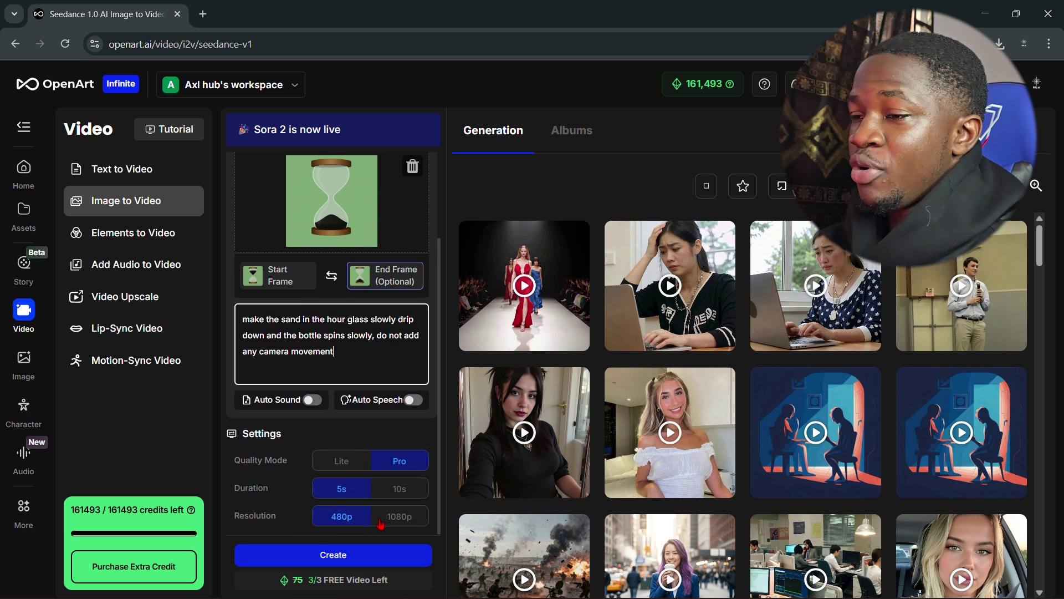
{"action": "left_click", "coordinate": [374, 556]}
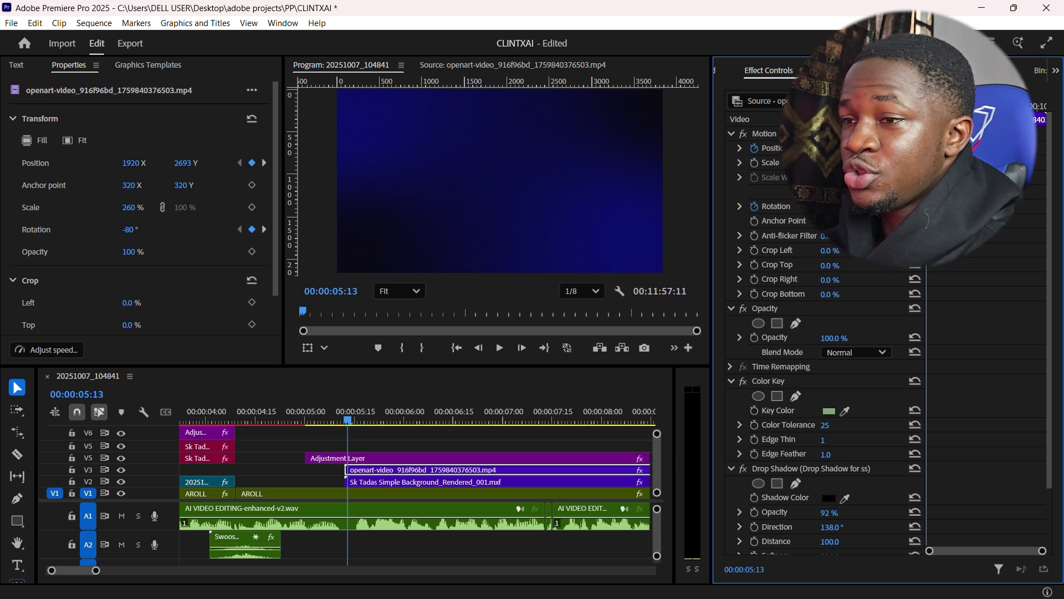
- In Premiere Pro, play back the keyed hourglass animation over the blue background in the timeline
{"action": "left_click", "coordinate": [303, 422]}
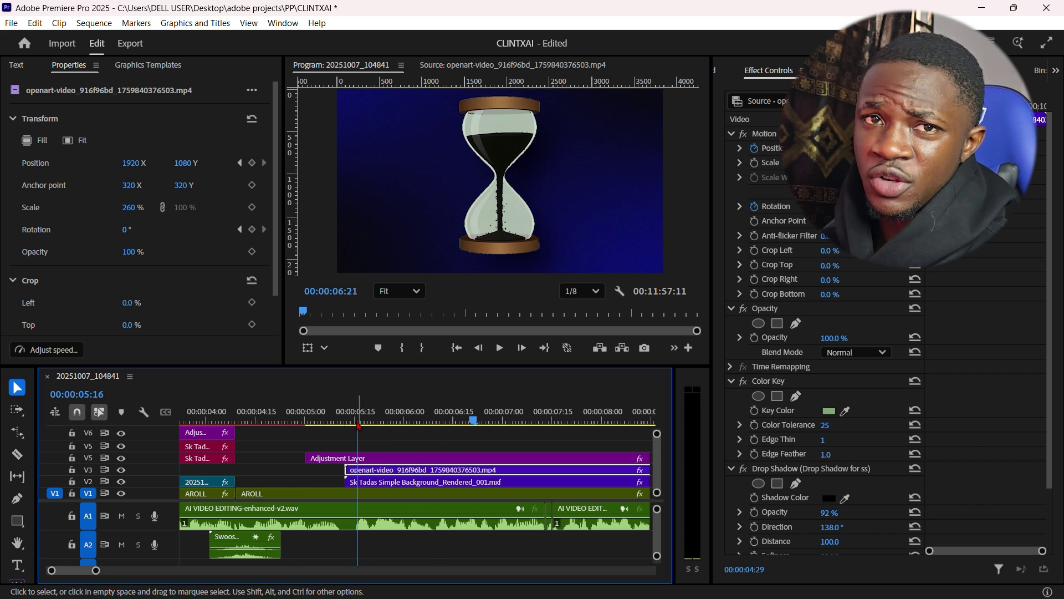
{"action": "key", "text": "space"}
{"action": "left_click", "coordinate": [433, 420]}
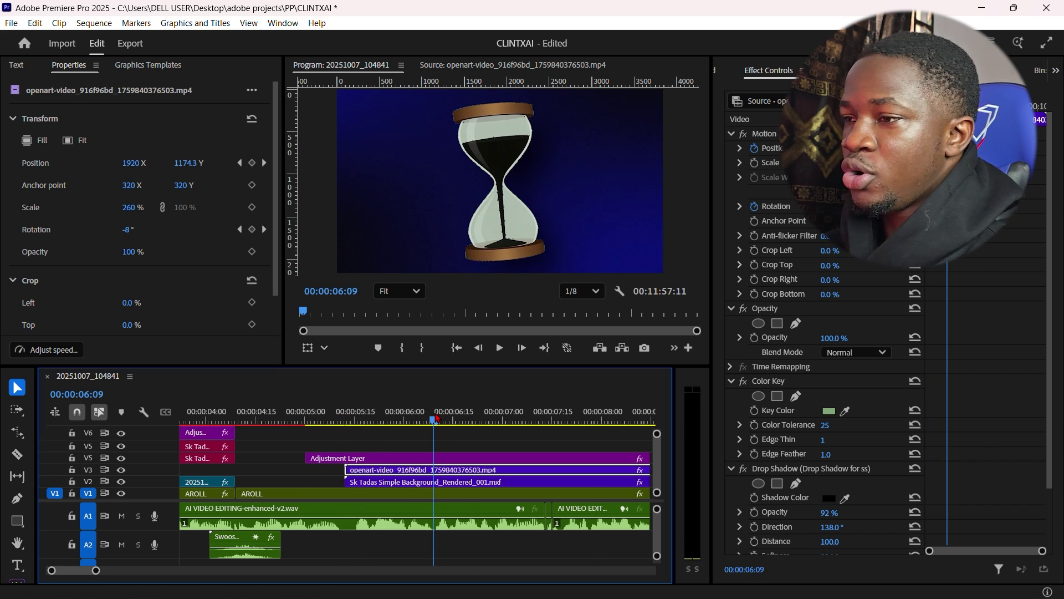
- Locate the word "takes" in the transcript and place a Sk Tadas text animation above the hourglass clip at that point
{"action": "left_click", "coordinate": [16, 65]}
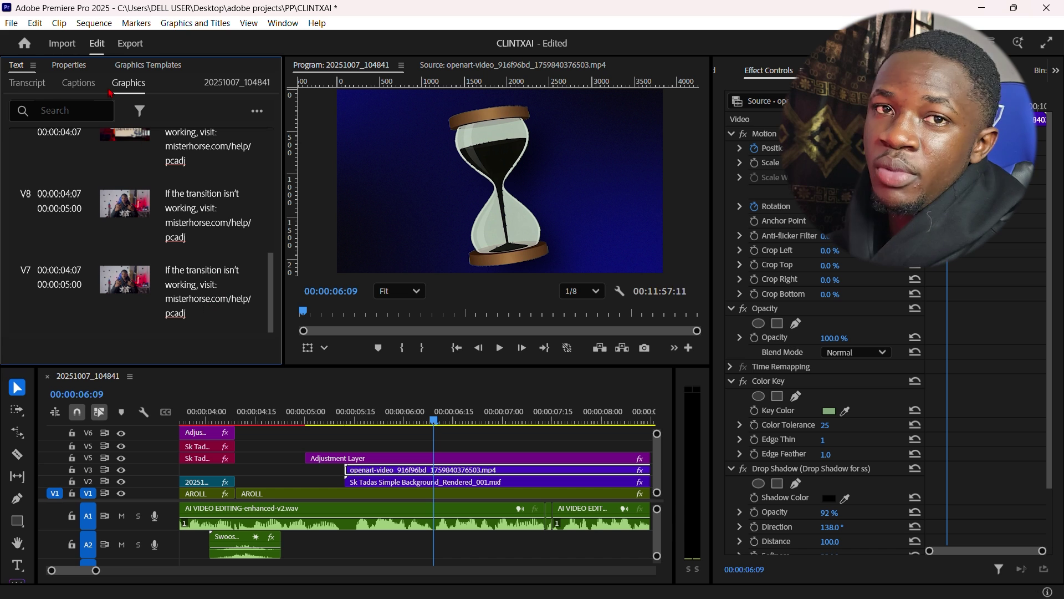
{"action": "left_click", "coordinate": [27, 82]}
{"action": "left_click", "coordinate": [138, 217]}
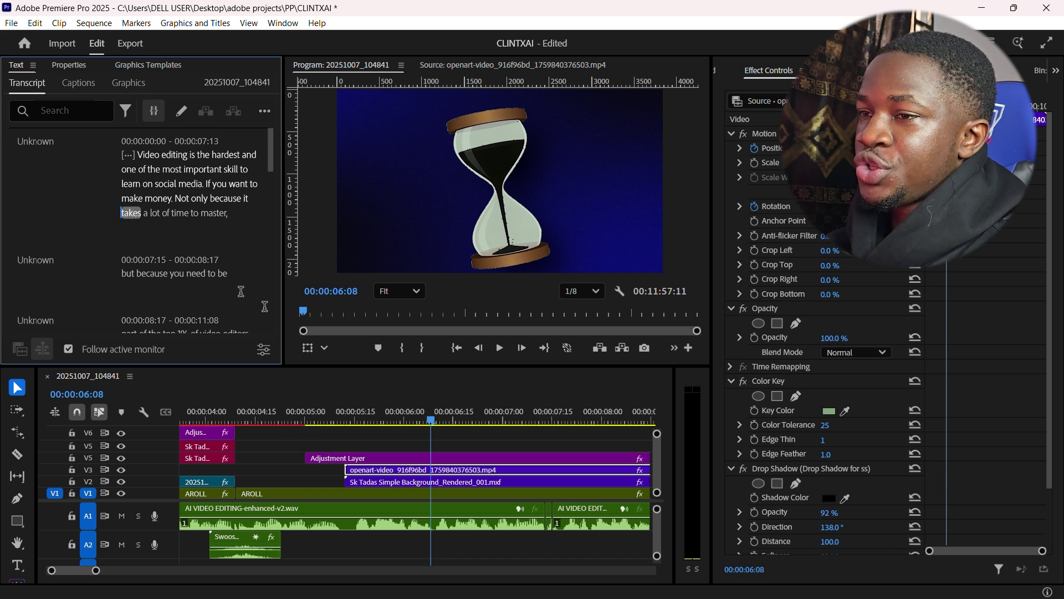
{"action": "left_click", "coordinate": [451, 458]}
{"action": "left_click", "coordinate": [1040, 71]}
{"action": "left_click_drag", "start_coordinate": [778, 313], "coordinate": [443, 448]}
{"action": "left_click", "coordinate": [471, 449]}
{"action": "key", "text": "shift+7"}
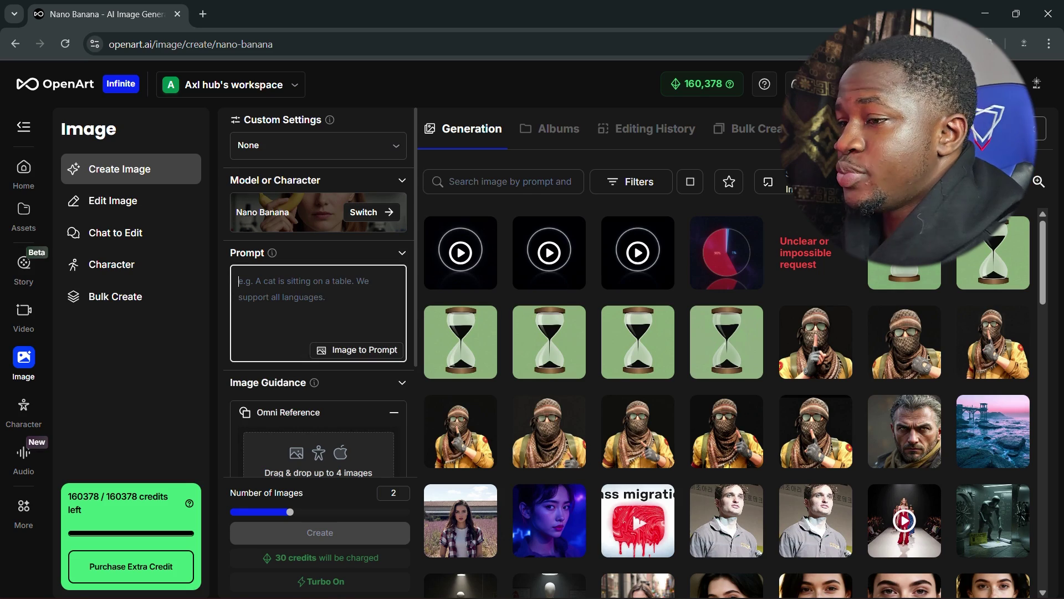
- In OpenArt, write a Nano Banana prompt for a glowing two-color circle chart with red 99% and blue just 1% of the chart
{"action": "type", "text": "Create a glowing circle chart with two color, one color is red and the other color is blue, make the red 90% of the chart while blue just 1% of the chart"}
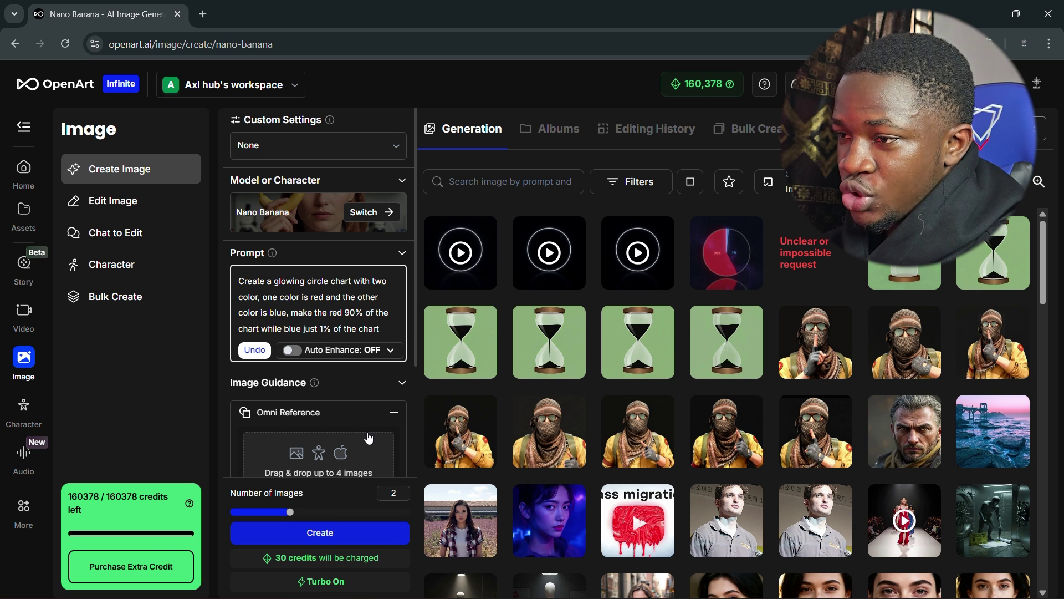
{"action": "key", "text": "BackSpace"}
{"action": "type", "text": "9"}
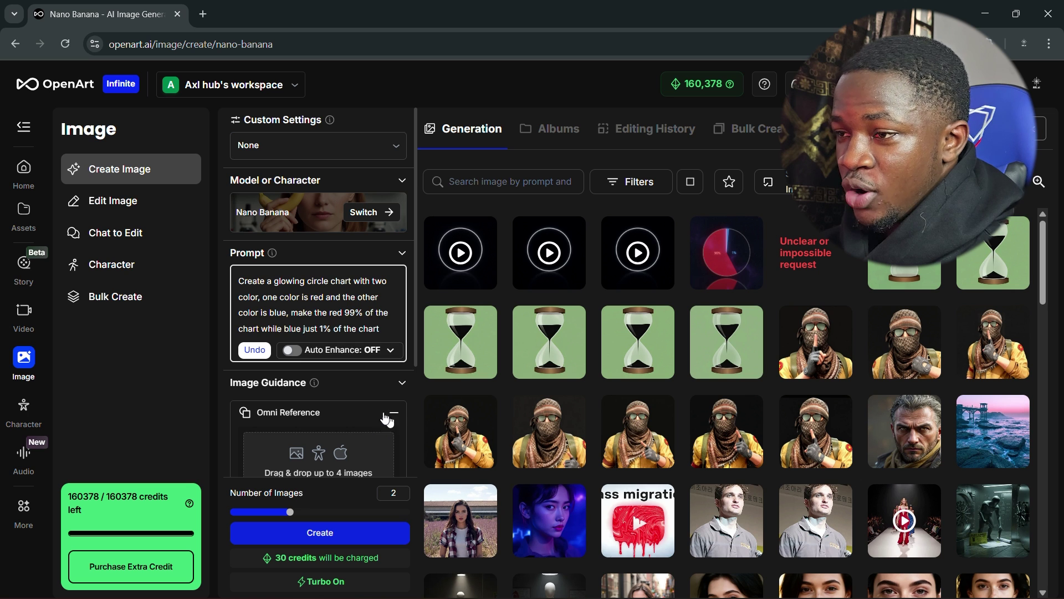
- Set the number of images to 3 and generate the circle charts
{"action": "scroll", "coordinate": [341, 388], "scroll_direction": "down", "scroll_amount": 3}
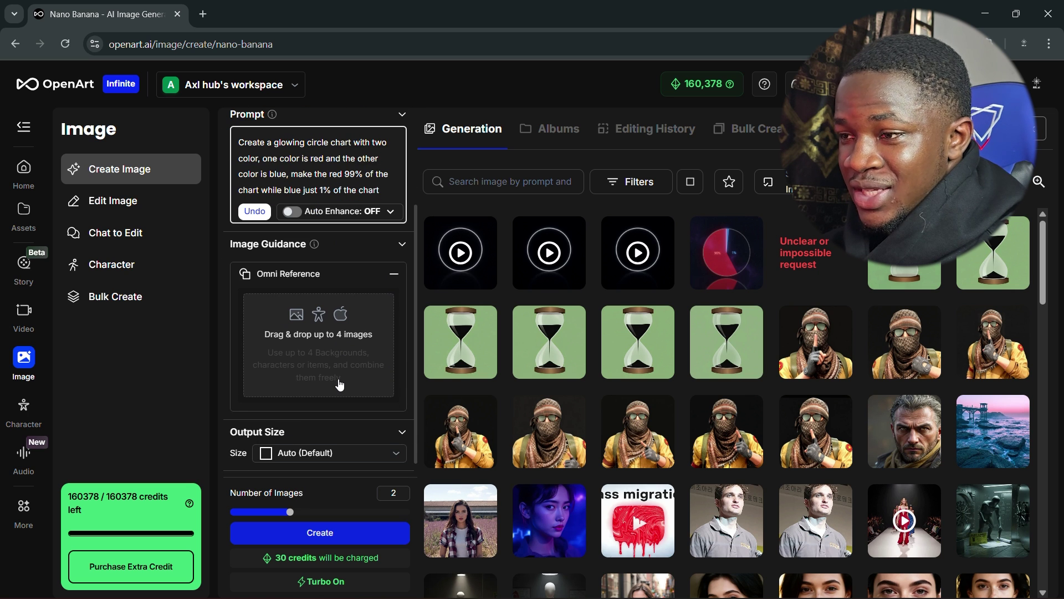
{"action": "scroll", "coordinate": [340, 384], "scroll_direction": "down", "scroll_amount": 1}
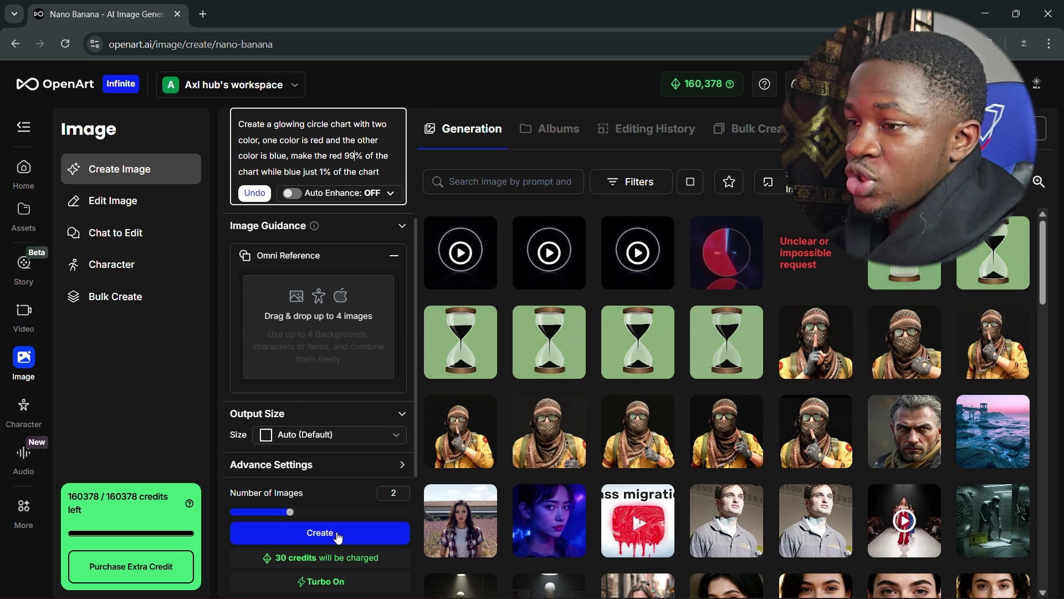
{"action": "left_click", "coordinate": [405, 490]}
{"action": "left_click", "coordinate": [320, 532]}
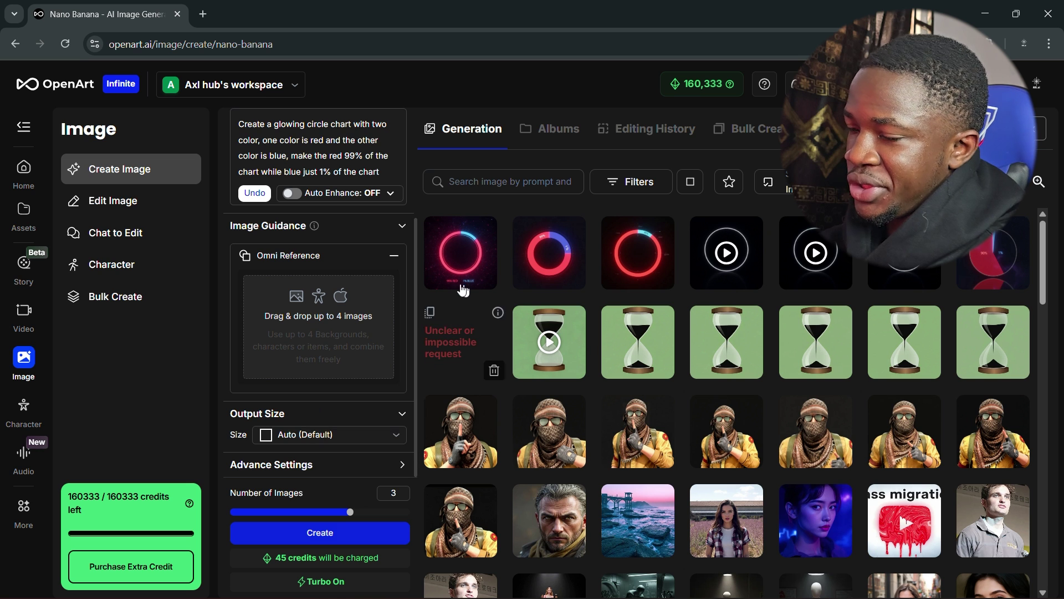
- Use the second generated chart as an Omni Reference and generate four images from "remove the red and blue glow and leave just the thin circle line"
{"action": "left_click", "coordinate": [457, 265]}
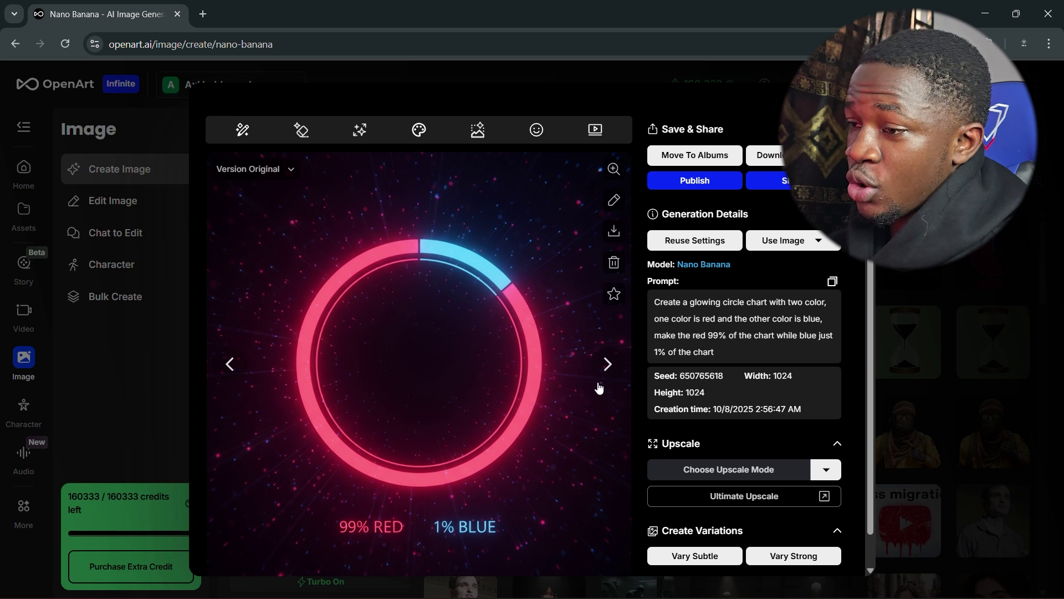
{"action": "left_click", "coordinate": [608, 366]}
{"action": "left_click", "coordinate": [608, 366]}
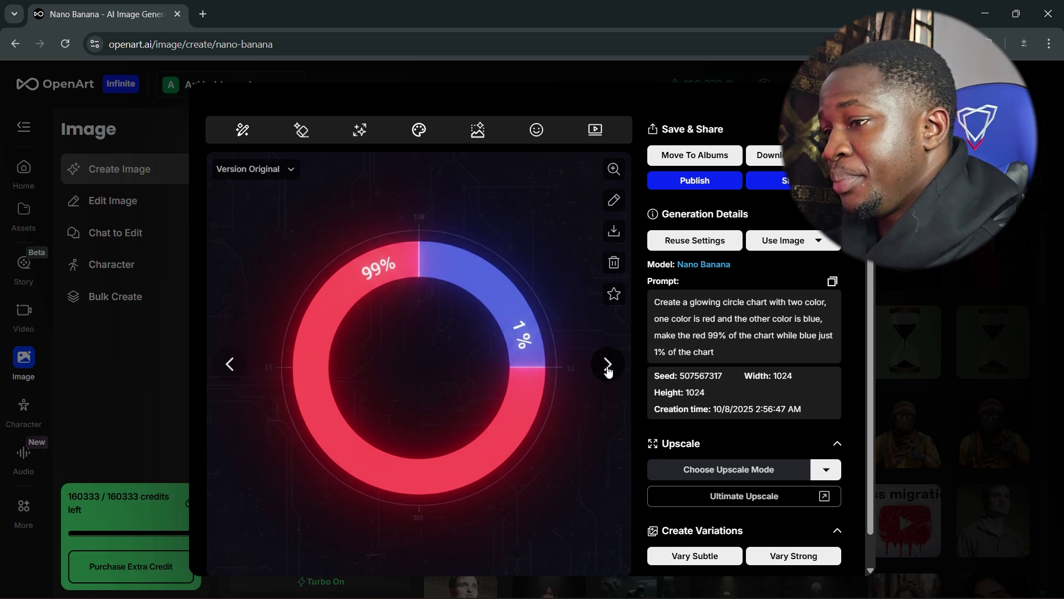
{"action": "key", "text": "Escape"}
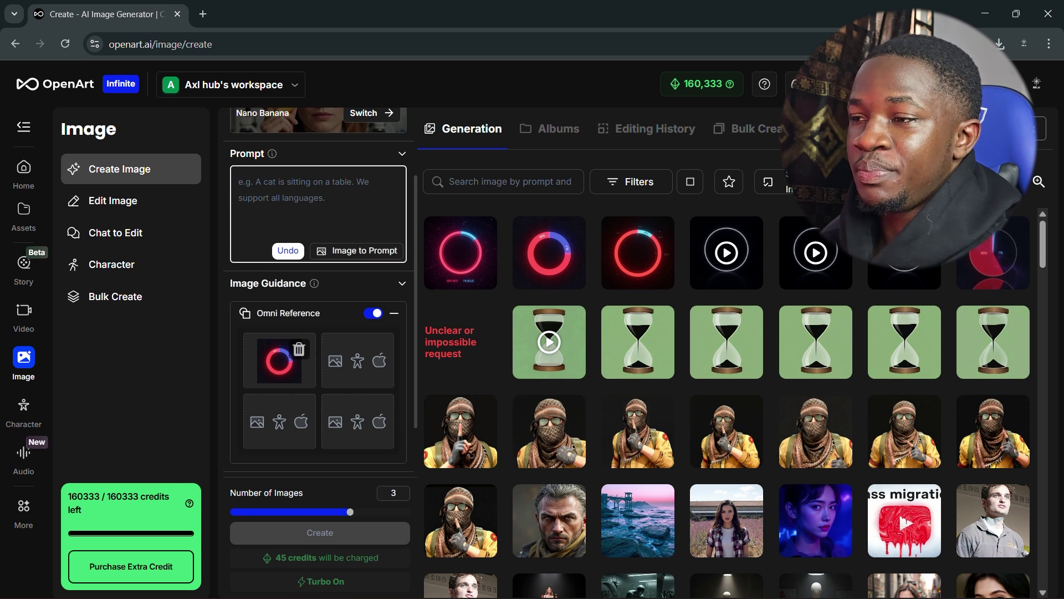
{"action": "type", "text": "r"}
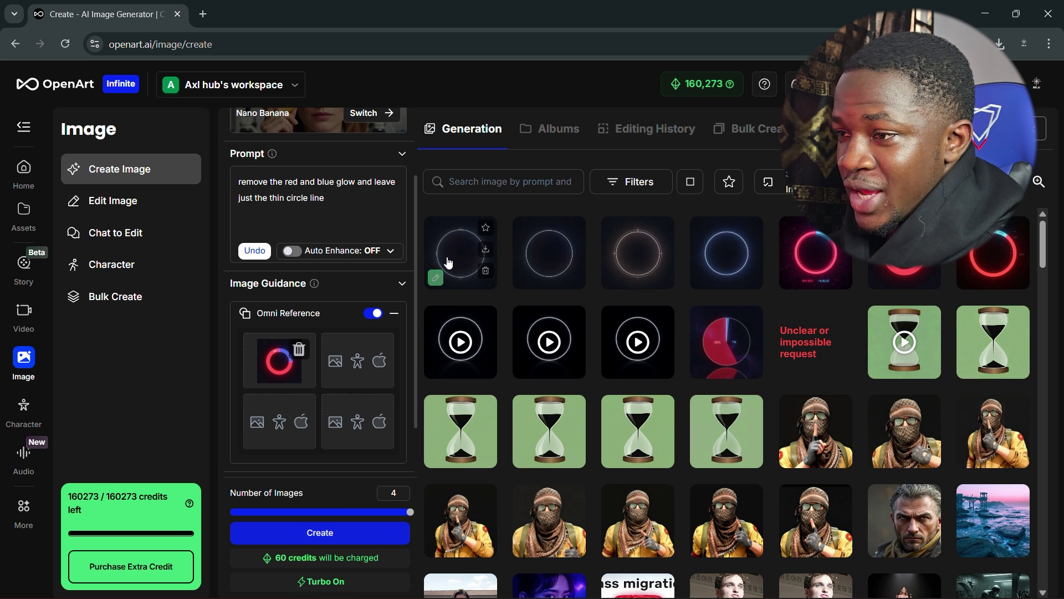
- View the generated thin circle images enlarged, and open the image selection for the end frame in Kling 2.1 image-to-video
{"action": "left_click", "coordinate": [449, 262]}
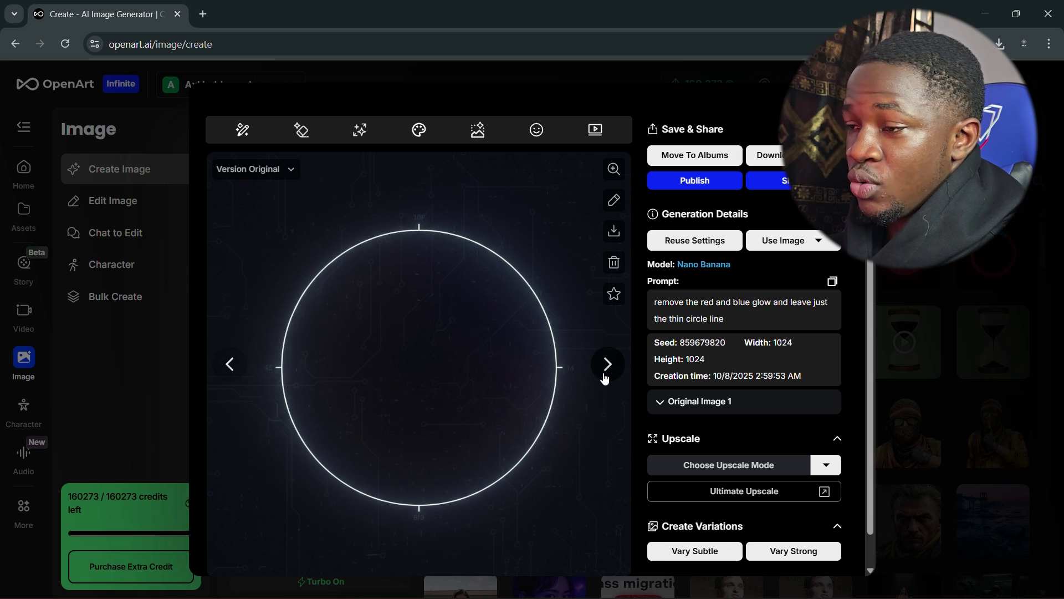
{"action": "left_click", "coordinate": [605, 378]}
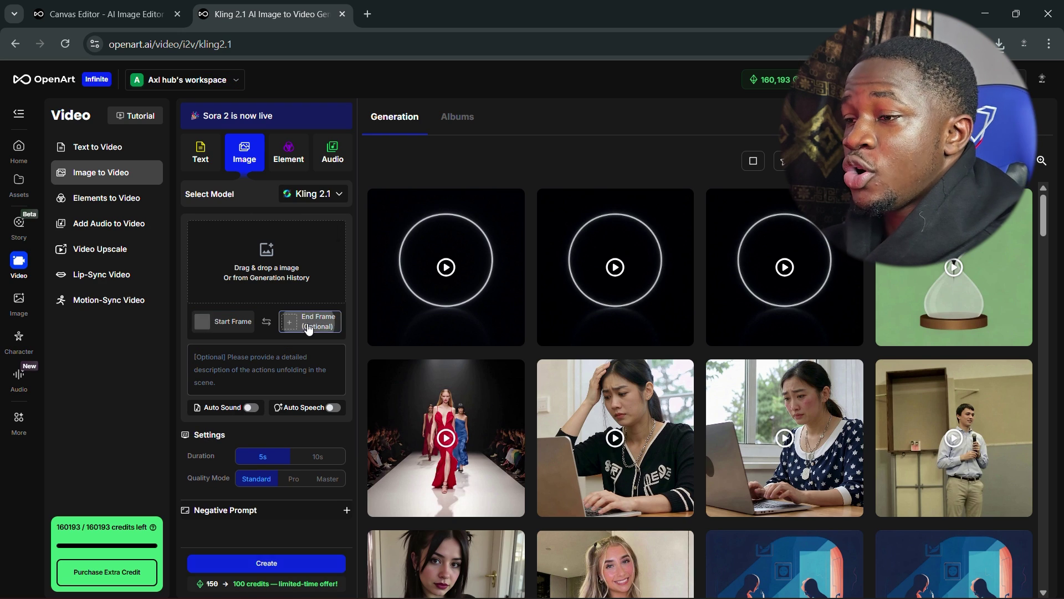
{"action": "left_click", "coordinate": [288, 260]}
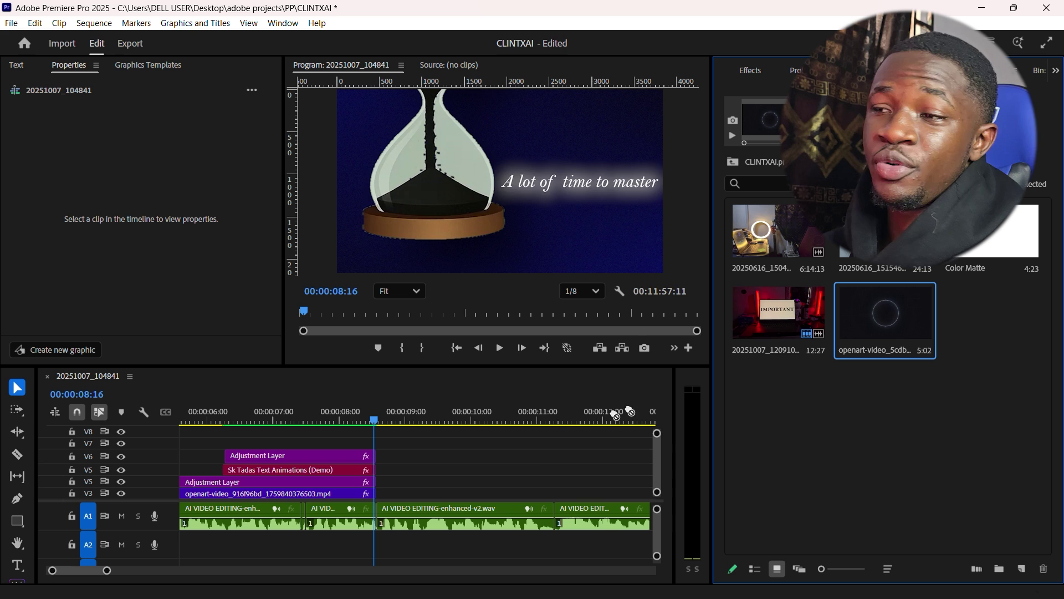
- In Premiere Pro, place the generated circle video on track V3 at the playhead, directly after the hourglass clip
{"action": "left_click_drag", "start_coordinate": [616, 415], "coordinate": [383, 503]}
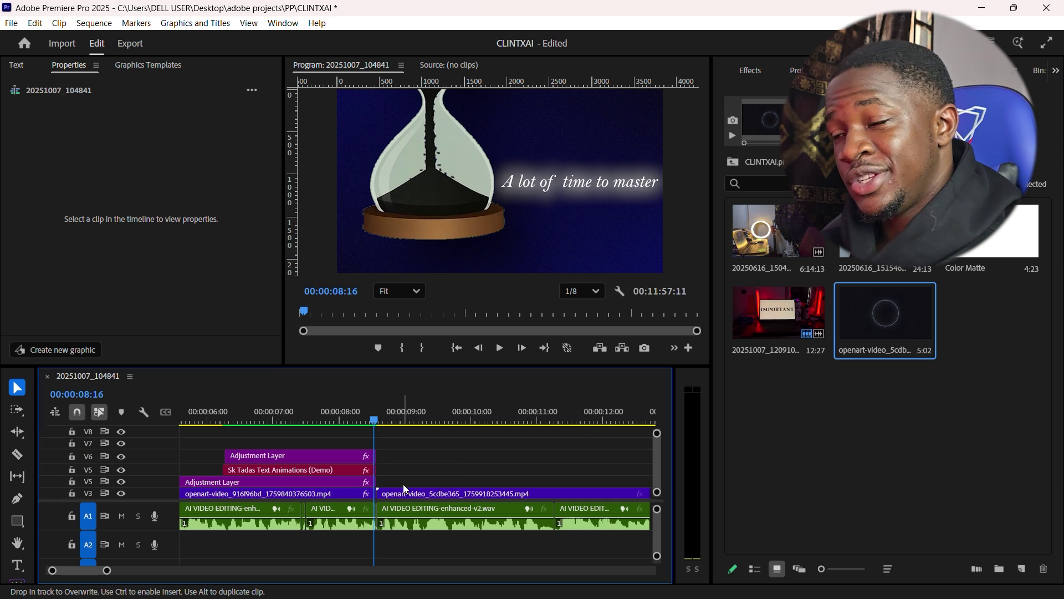